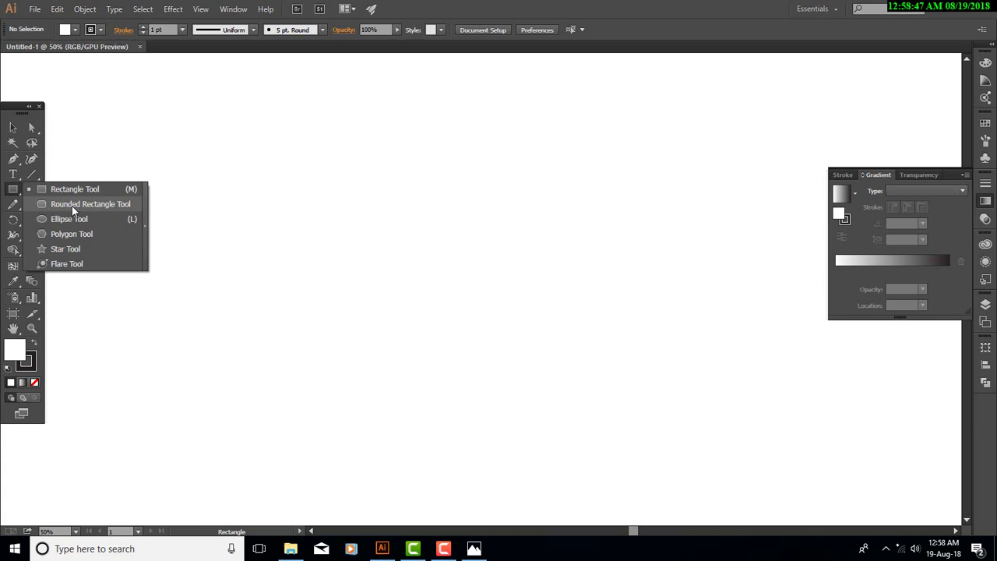
Draw a circle near the canvas centre and nudge it up and left
{"action": "left_click", "coordinate": [70, 219]}
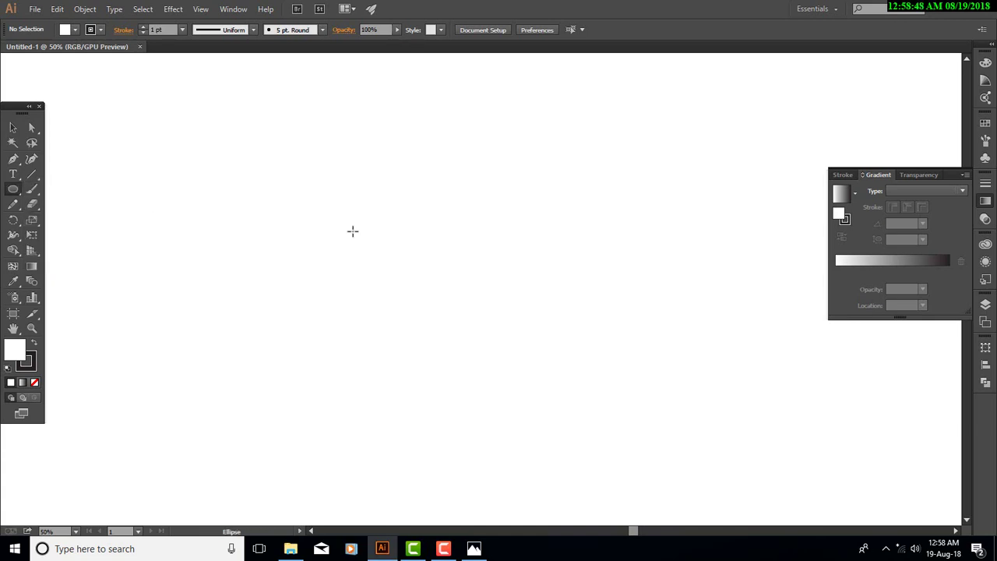
{"action": "left_click_drag", "start_coordinate": [358, 215], "coordinate": [553, 381]}
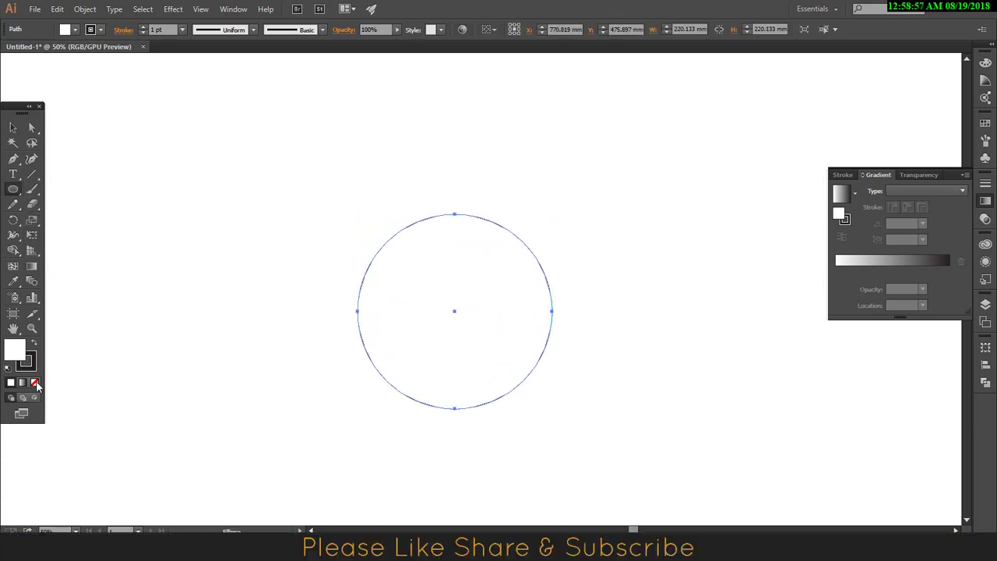
{"action": "key", "text": "v"}
{"action": "left_click_drag", "start_coordinate": [477, 335], "coordinate": [438, 295]}
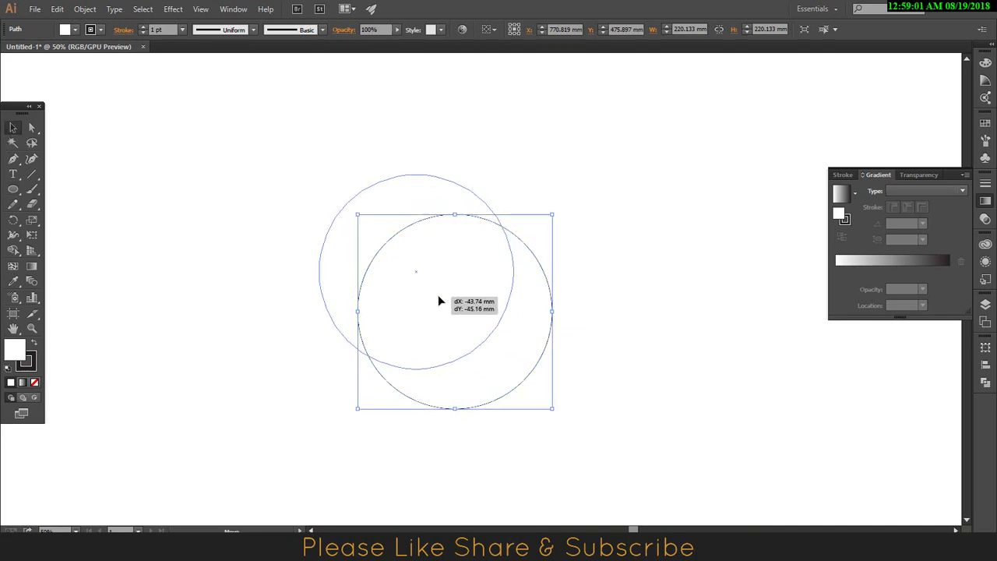
Give the circle a 3 pt outline and a dark grey 5a5a5a fill
{"action": "left_click", "coordinate": [142, 27]}
{"action": "left_click", "coordinate": [143, 26]}
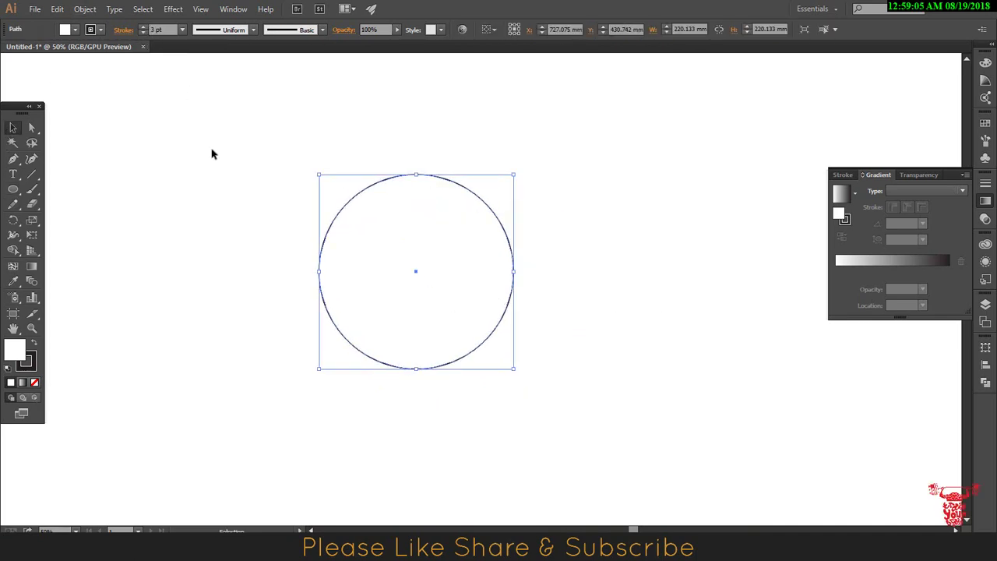
{"action": "double_click", "coordinate": [14, 351]}
{"action": "type", "text": "5a5a5a"}
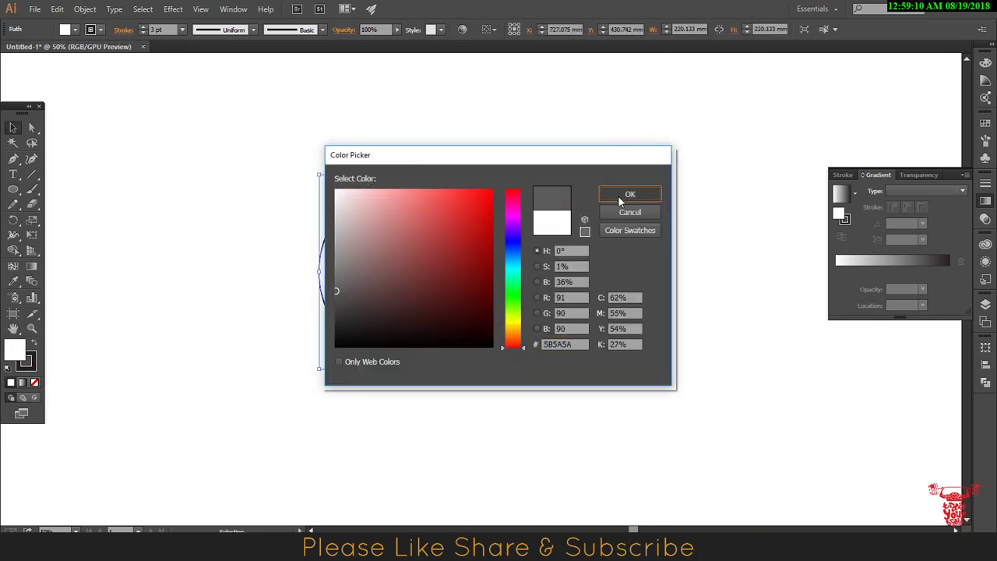
{"action": "left_click", "coordinate": [629, 194]}
{"action": "left_click", "coordinate": [32, 174]}
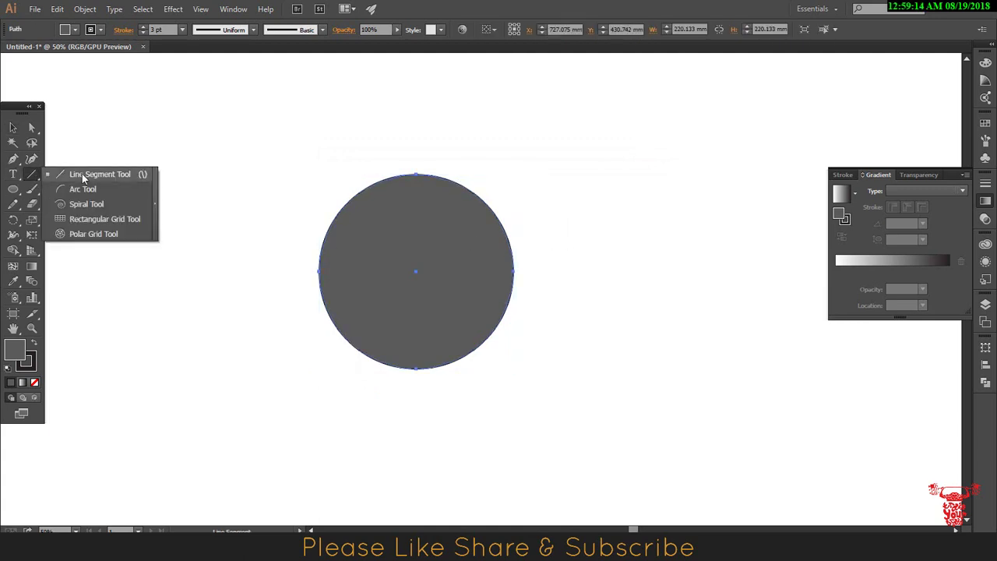
Draw vertical and horizontal lines crossing the circle's centre, then drag a copy of the circle upward
{"action": "left_click", "coordinate": [84, 172]}
{"action": "left_click_drag", "start_coordinate": [417, 117], "coordinate": [416, 430]}
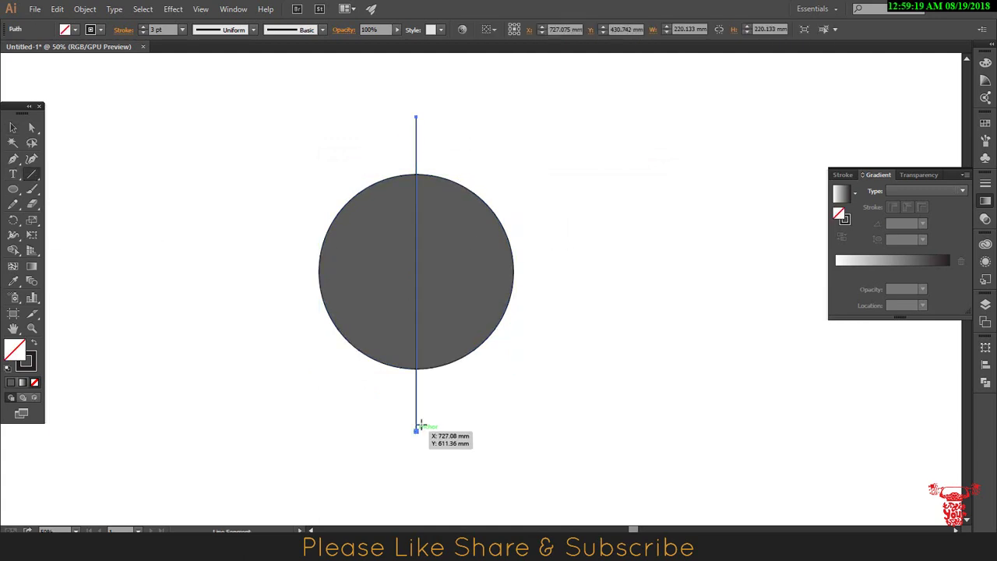
{"action": "left_click_drag", "start_coordinate": [480, 271], "coordinate": [253, 271]}
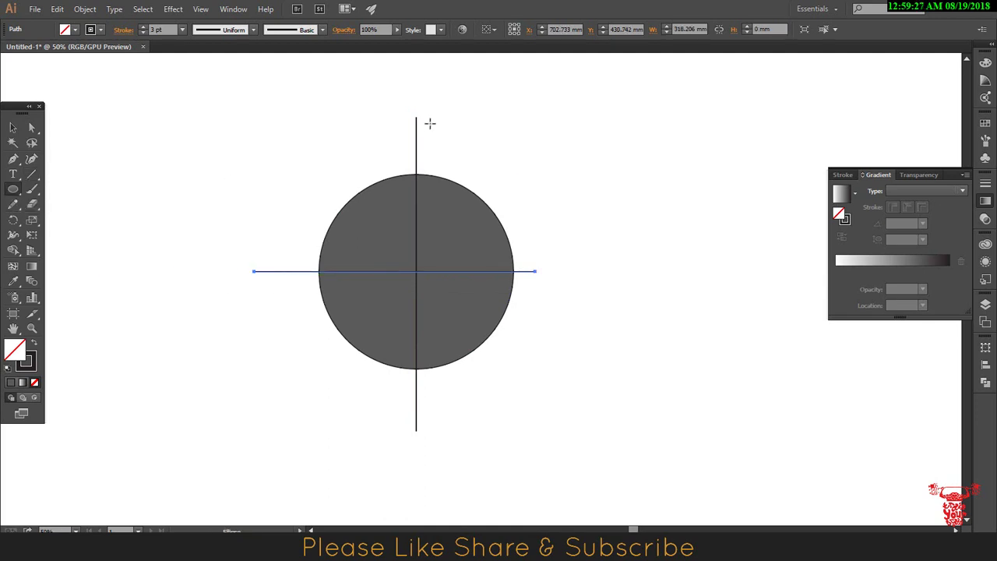
{"action": "key", "text": "v"}
{"action": "left_click", "coordinate": [472, 344]}
{"action": "left_click_drag", "start_coordinate": [472, 345], "coordinate": [467, 265]}
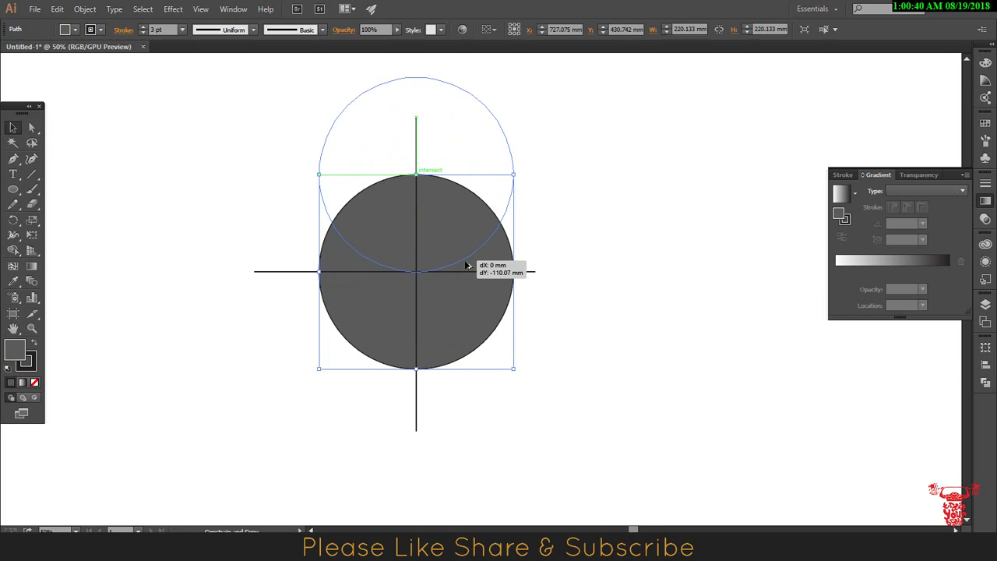
Place the circle copy above the original, remove its fill and move it further up
{"action": "left_click_drag", "start_coordinate": [467, 266], "coordinate": [466, 265]}
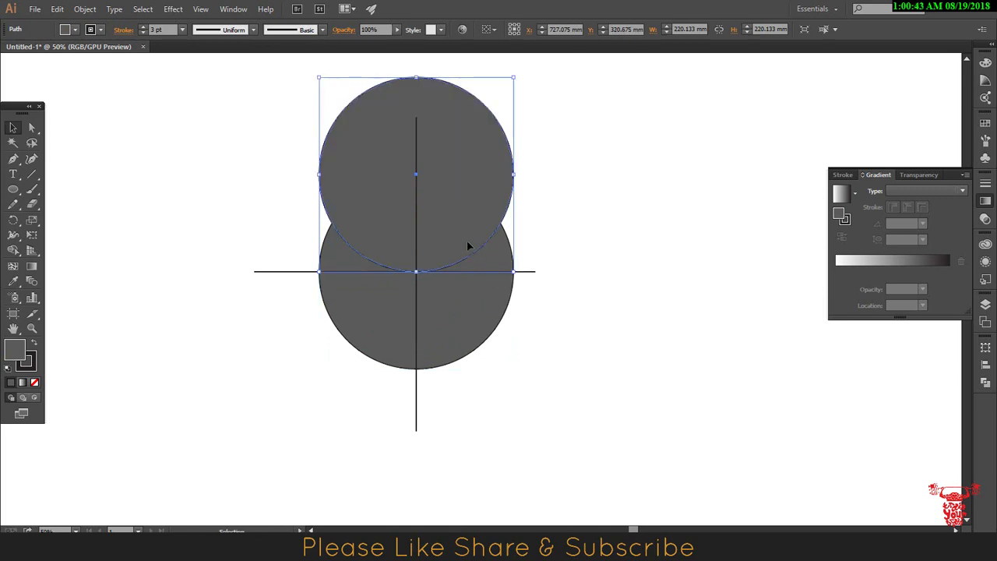
{"action": "left_click", "coordinate": [566, 249]}
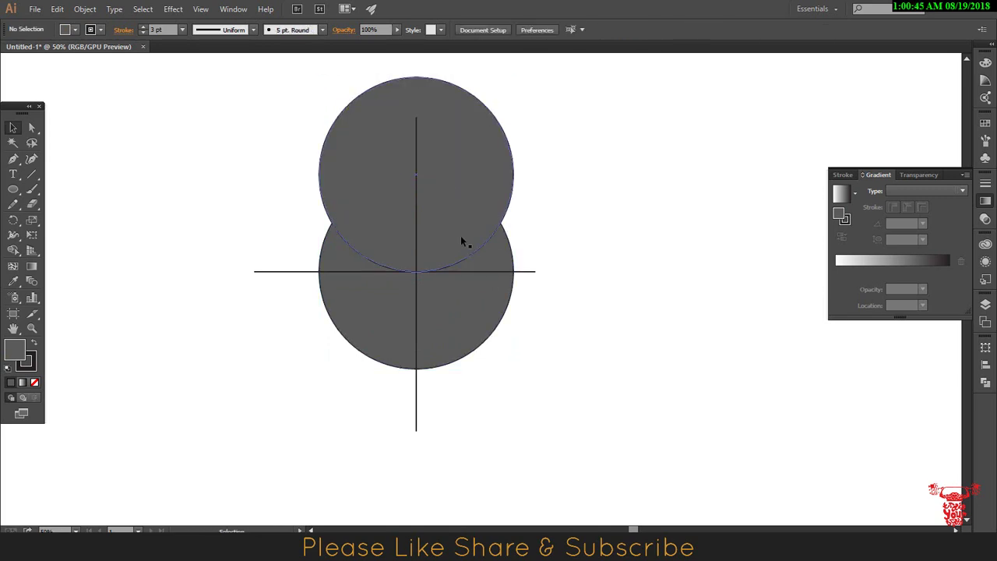
{"action": "left_click", "coordinate": [445, 182]}
{"action": "left_click", "coordinate": [34, 382]}
{"action": "left_click", "coordinate": [555, 196]}
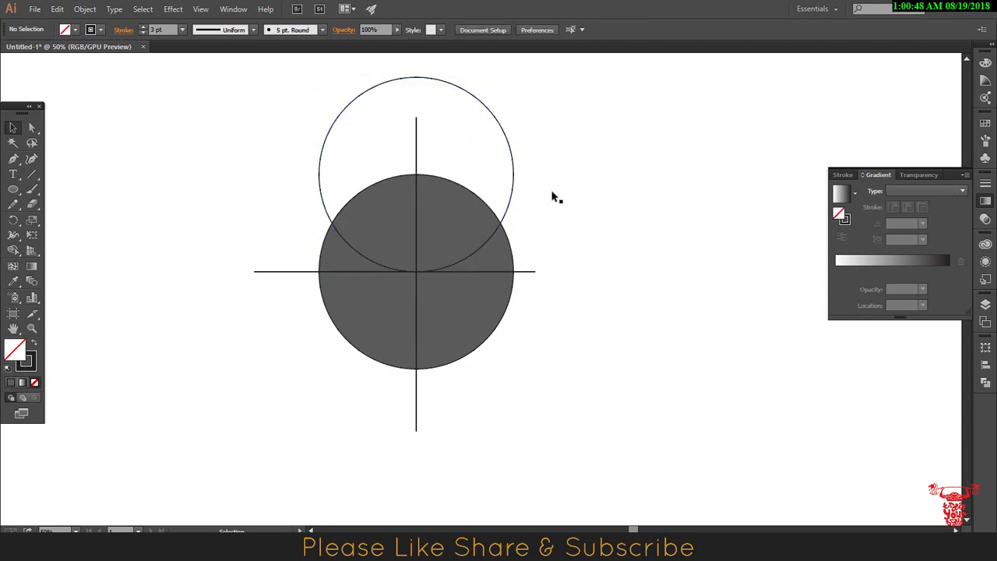
{"action": "left_click_drag", "start_coordinate": [505, 220], "coordinate": [504, 173]}
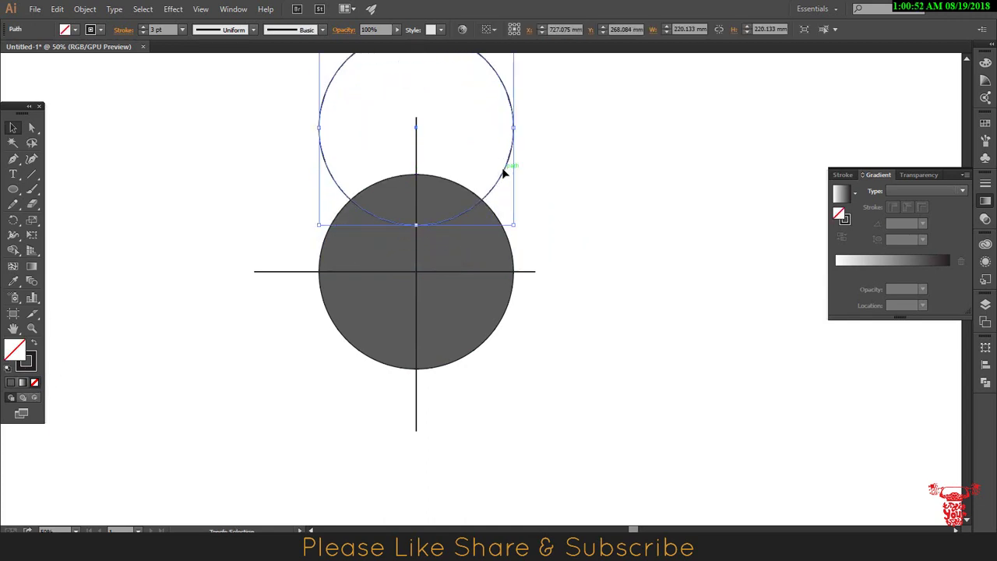
Duplicate the outline circle down below the grey circle
{"action": "left_click", "coordinate": [567, 230]}
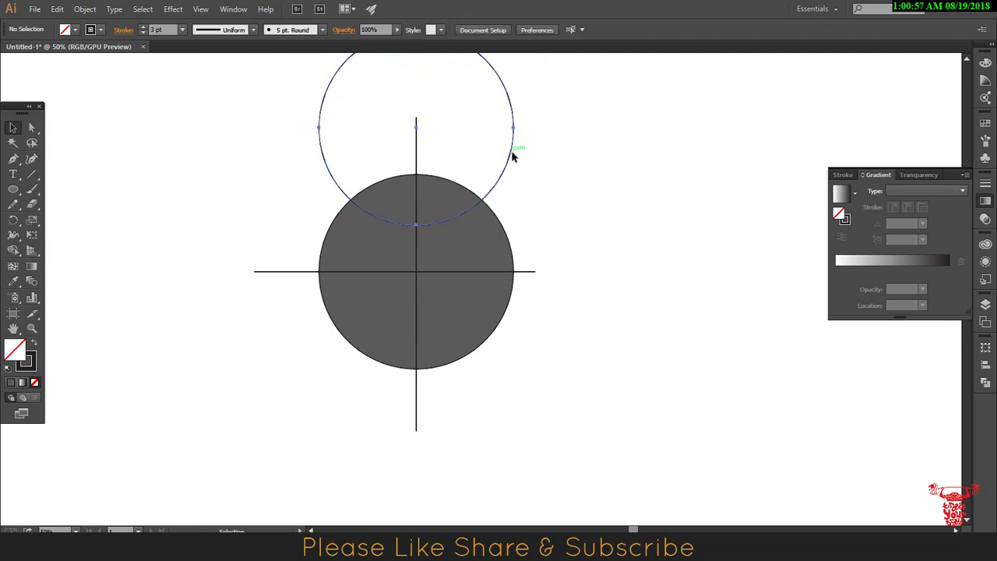
{"action": "left_click_drag", "start_coordinate": [512, 156], "coordinate": [543, 443]}
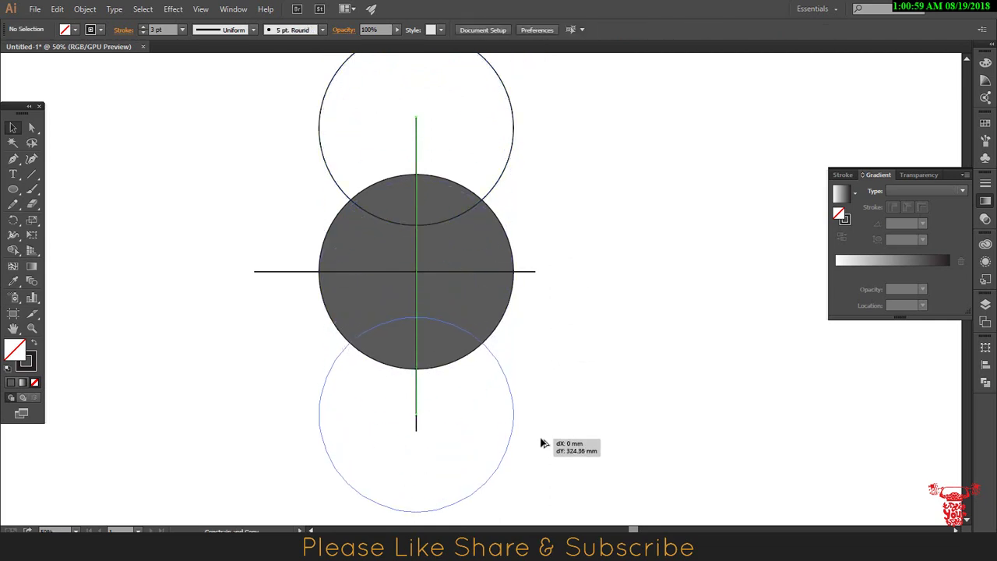
{"action": "left_click_drag", "start_coordinate": [543, 443], "coordinate": [545, 439]}
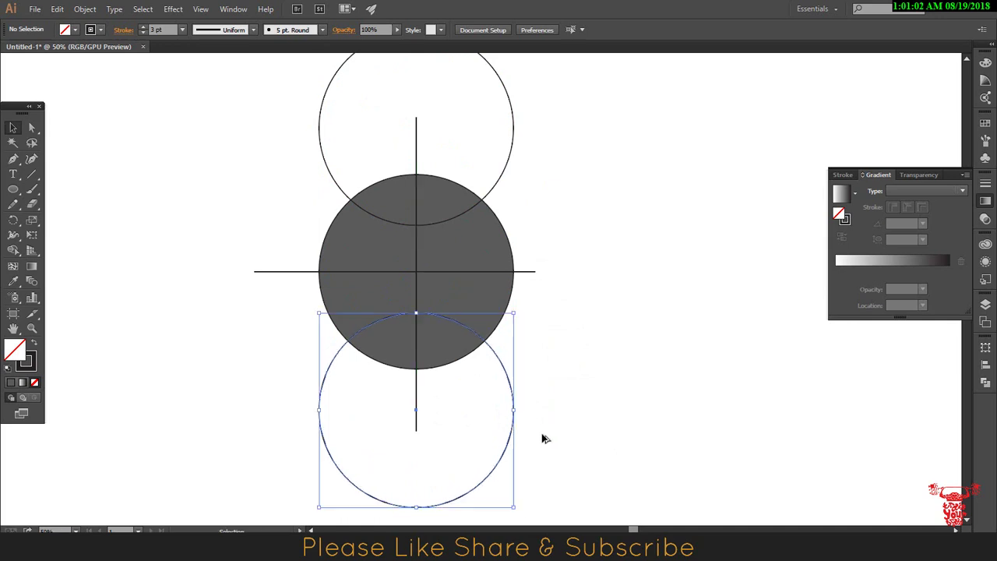
{"action": "left_click", "coordinate": [514, 125], "text": "shift"}
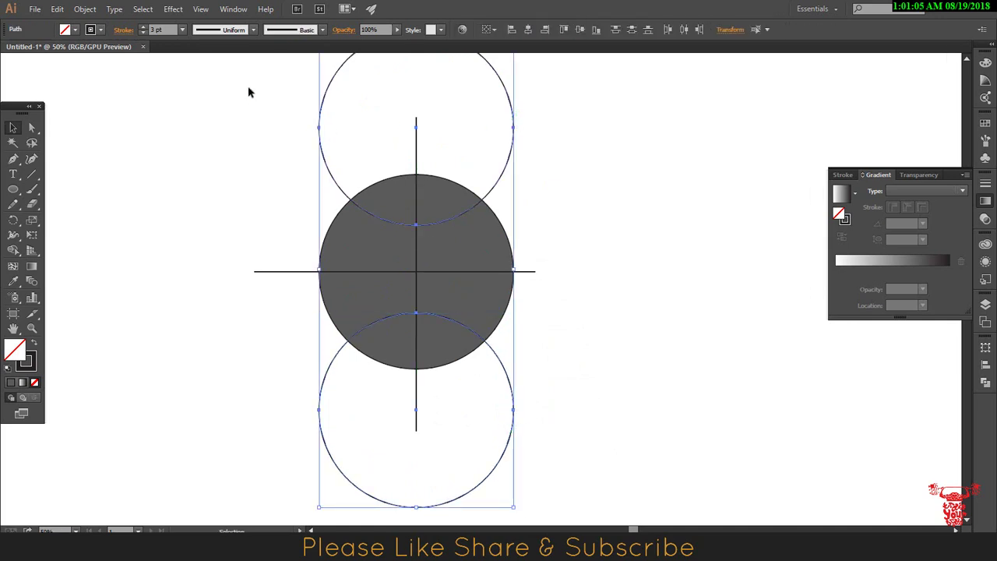
Thicken both outline circles and set the crossing lines to an 18 pt stroke
{"action": "left_click", "coordinate": [144, 28]}
{"action": "left_click", "coordinate": [144, 28]}
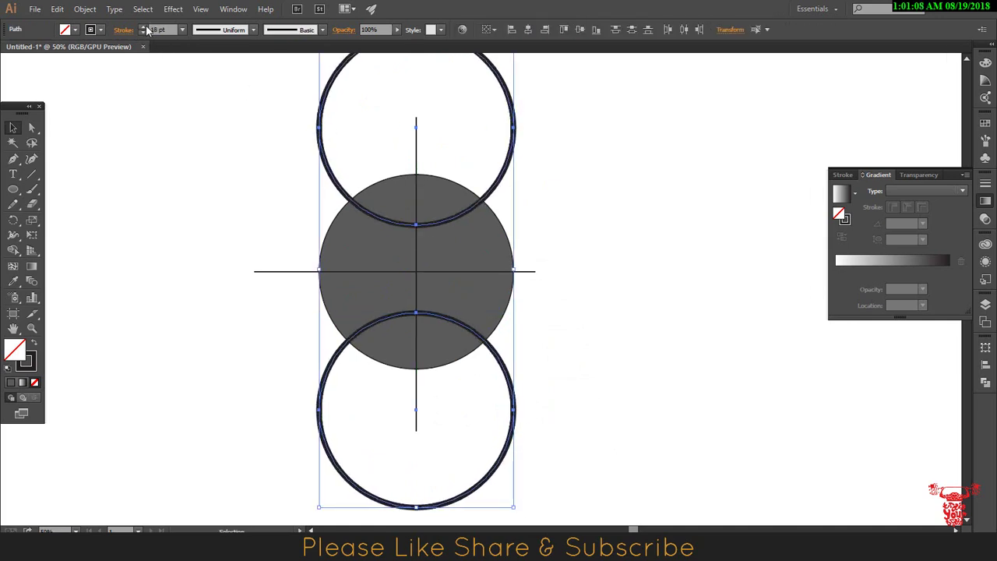
{"action": "left_click", "coordinate": [265, 271]}
{"action": "left_click", "coordinate": [320, 125]}
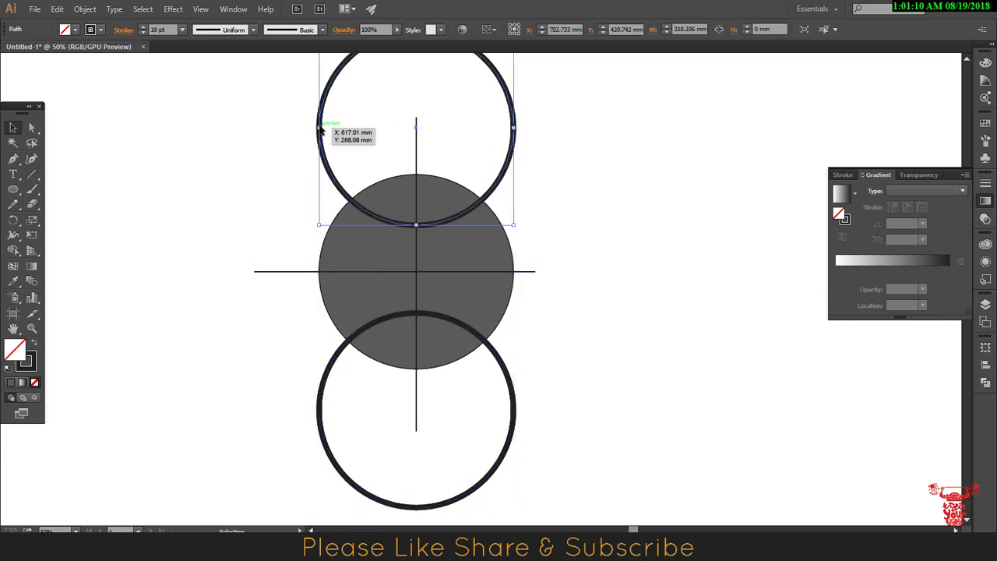
{"action": "left_click_drag", "start_coordinate": [232, 234], "coordinate": [289, 309]}
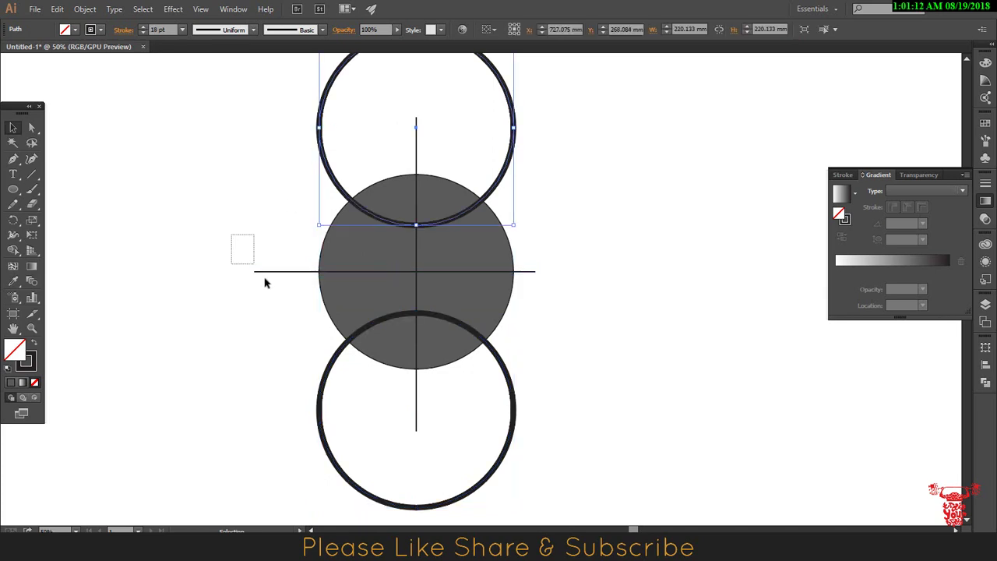
{"action": "left_click", "coordinate": [417, 126], "text": "shift"}
{"action": "left_click", "coordinate": [161, 29]}
{"action": "type", "text": "18"}
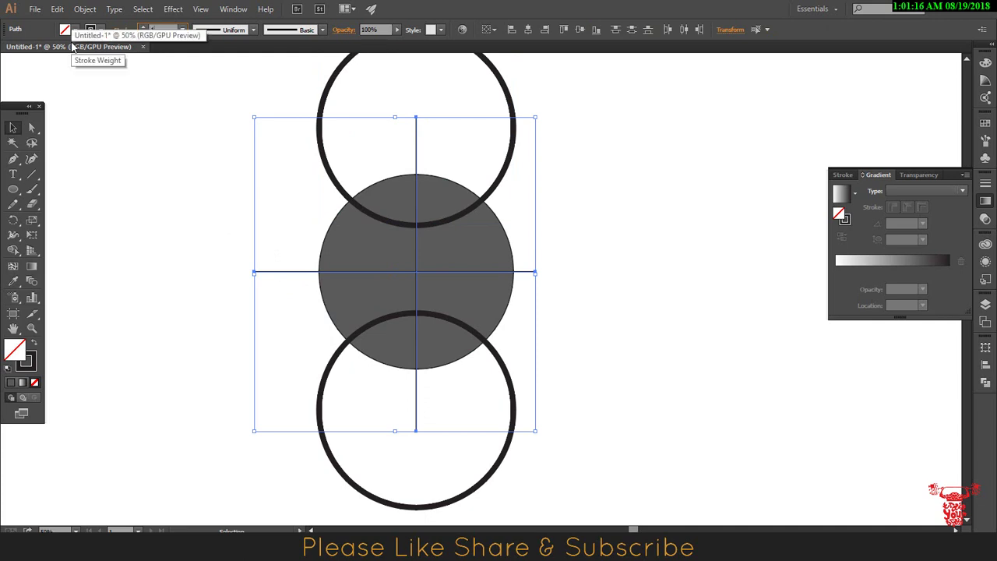
{"action": "key", "text": "Return"}
Select both outline circles and both lines and expand them into shapes with Object > Expand
{"action": "left_click", "coordinate": [717, 326]}
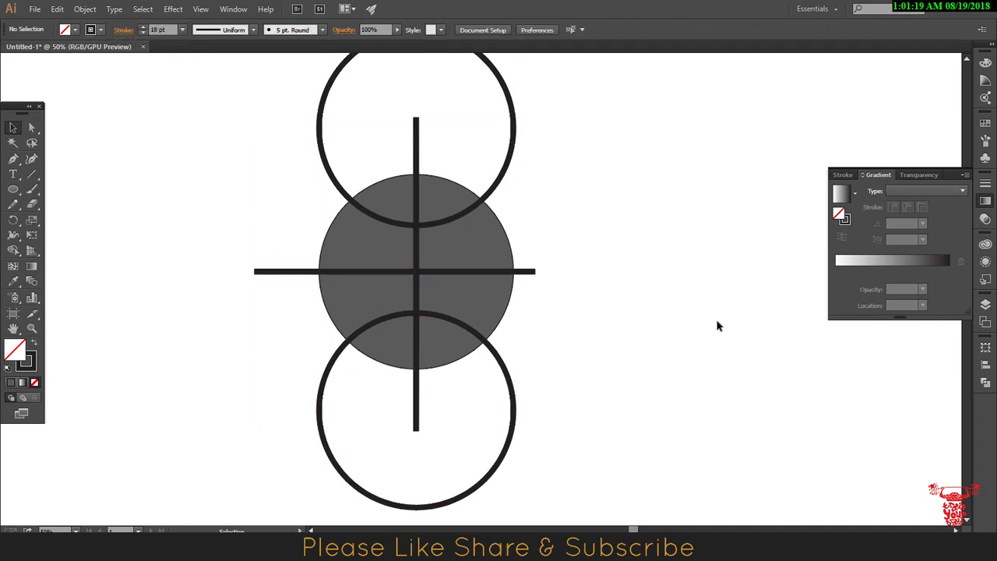
{"action": "left_click", "coordinate": [512, 159]}
{"action": "left_click", "coordinate": [417, 128], "text": "shift"}
{"action": "left_click", "coordinate": [285, 272], "text": "shift"}
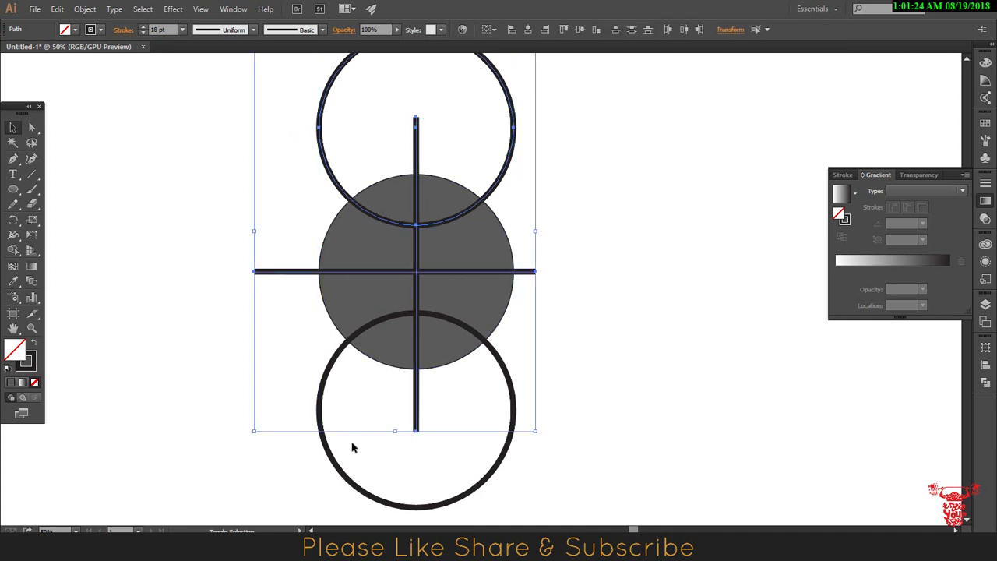
{"action": "left_click", "coordinate": [326, 452], "text": "shift"}
{"action": "left_click", "coordinate": [85, 8]}
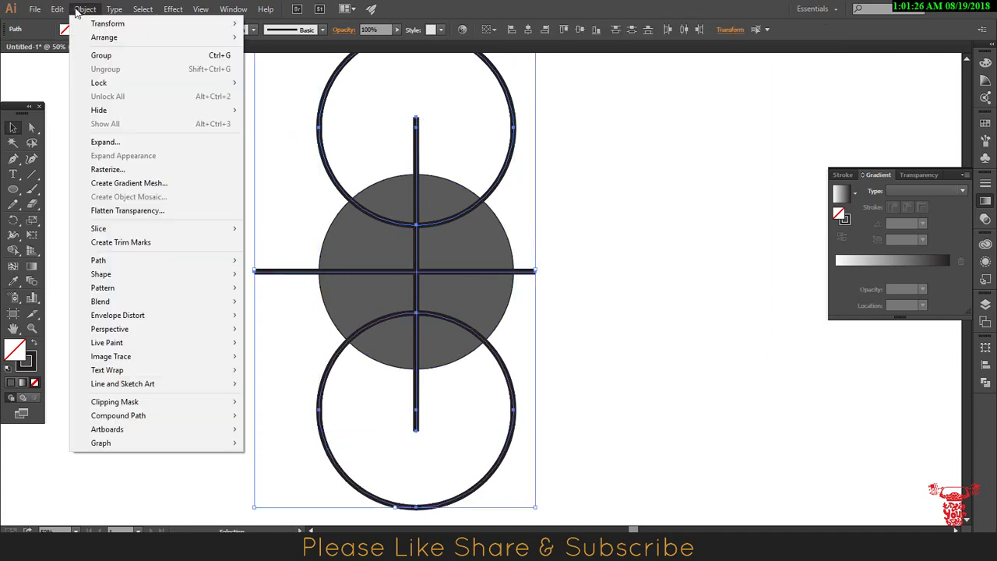
{"action": "left_click", "coordinate": [119, 143]}
{"action": "left_click", "coordinate": [470, 344]}
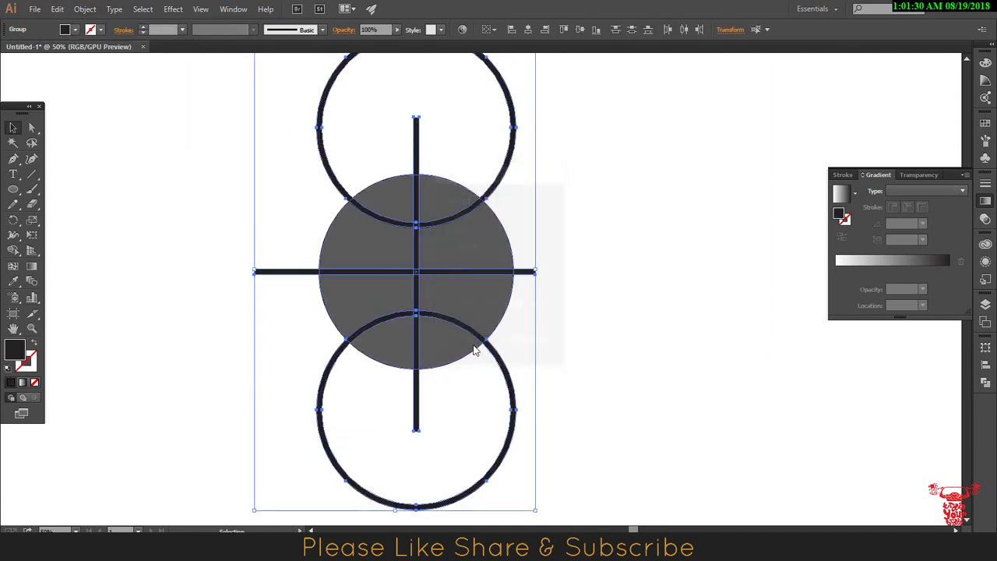
Ungroup the expanded shapes and use Pathfinder Minus Front to cut them from the grey circle
{"action": "key", "text": "ctrl+shift+F9"}
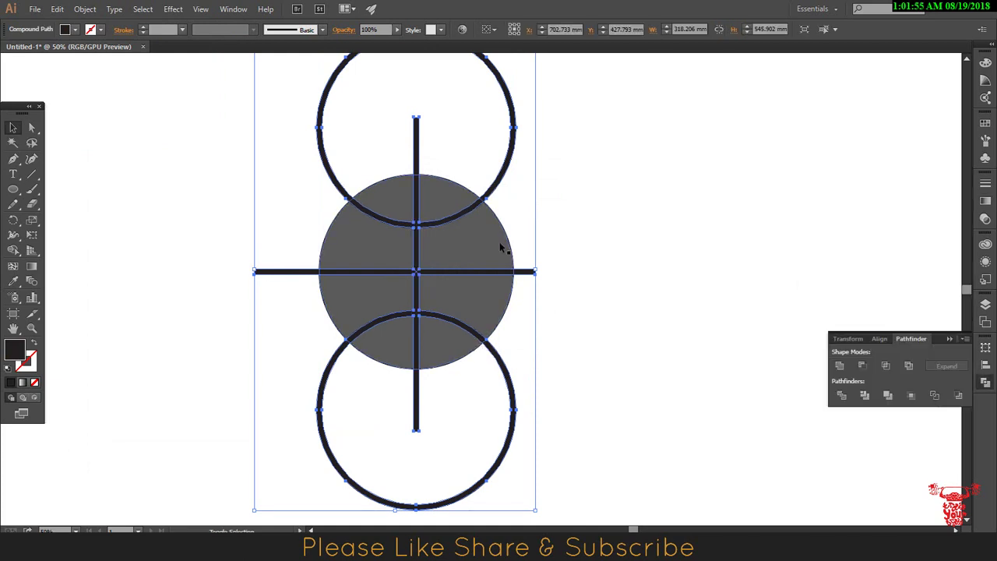
{"action": "key", "text": "ctrl+shift+g"}
{"action": "left_click", "coordinate": [864, 367]}
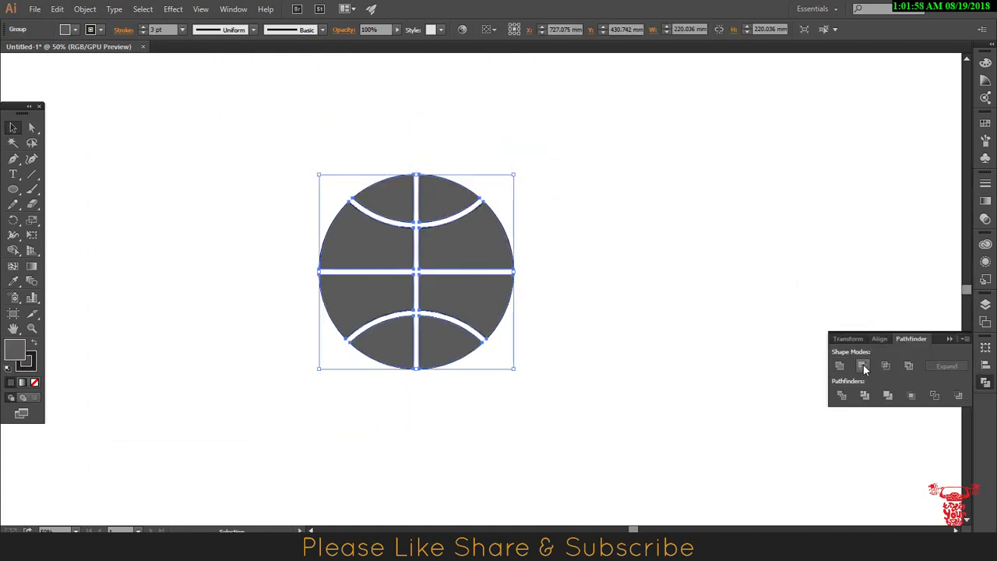
{"action": "left_click", "coordinate": [671, 295]}
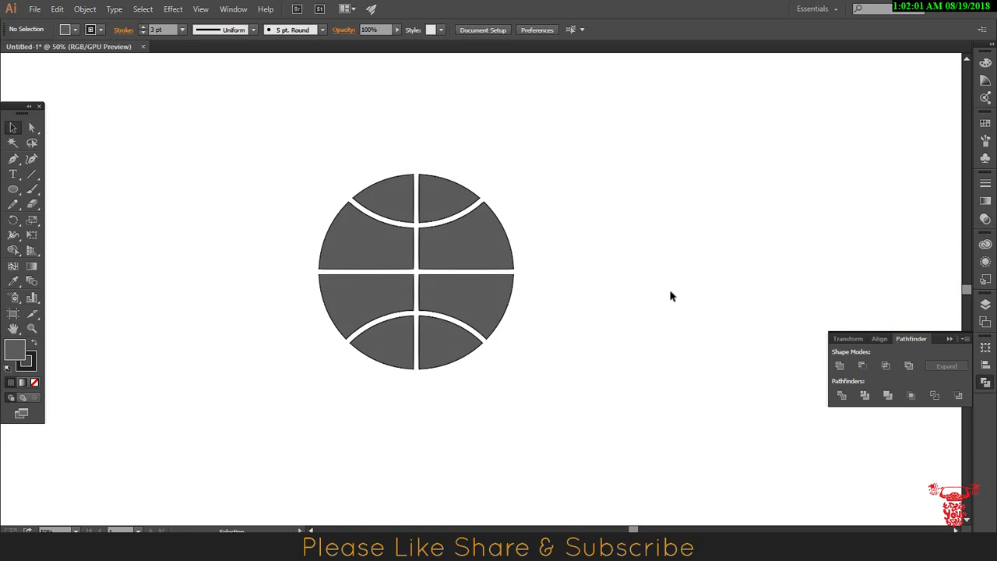
{"action": "left_click", "coordinate": [467, 254]}
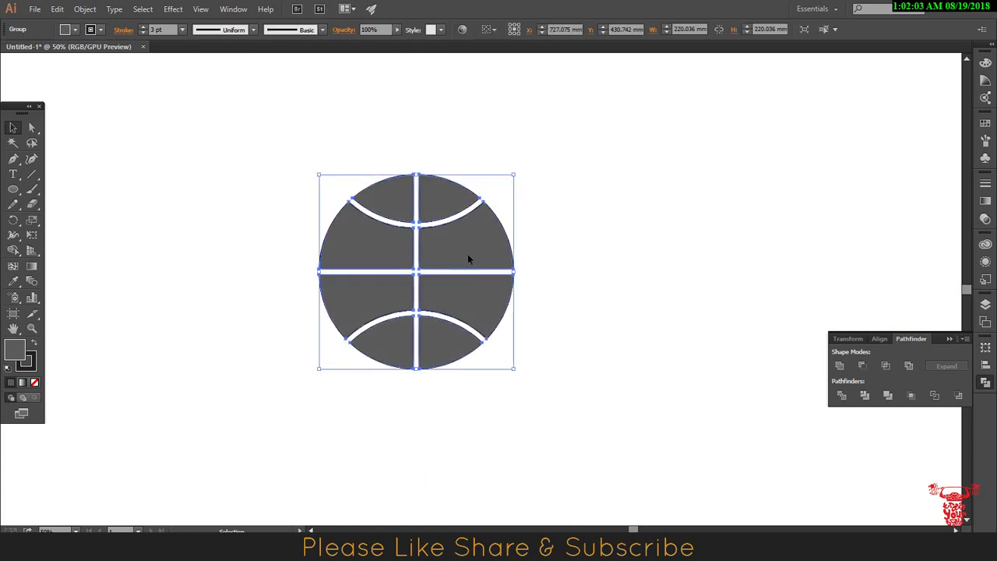
{"action": "left_click", "coordinate": [13, 189]}
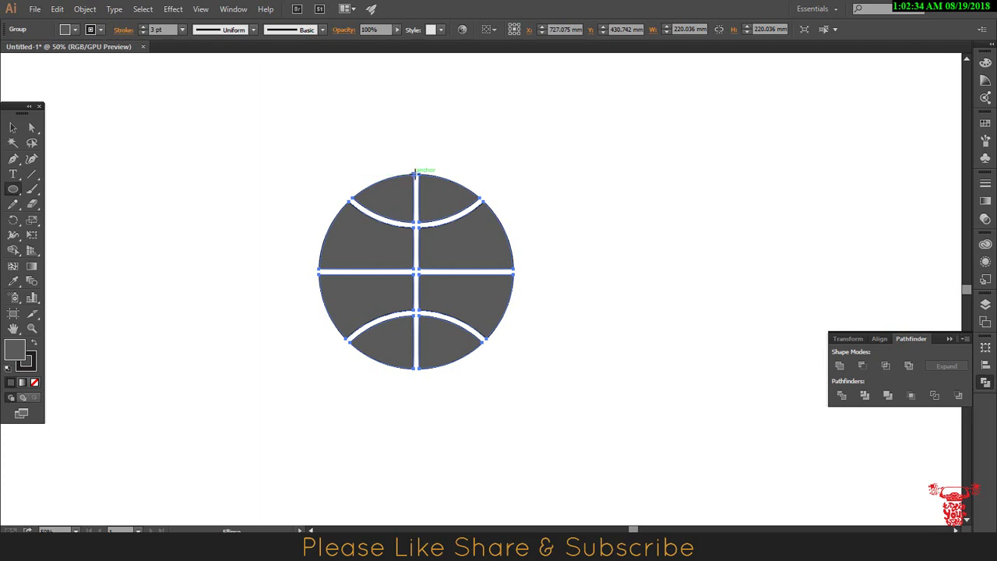
Draw a tall ellipse over the globe with no fill and an 18 pt outline, then widen it
{"action": "mouse_move", "coordinate": [416, 173]}
{"action": "left_mouse_down"}
{"action": "mouse_move", "coordinate": [375, 374]}
{"action": "mouse_move", "coordinate": [357, 376]}
{"action": "left_mouse_up"}
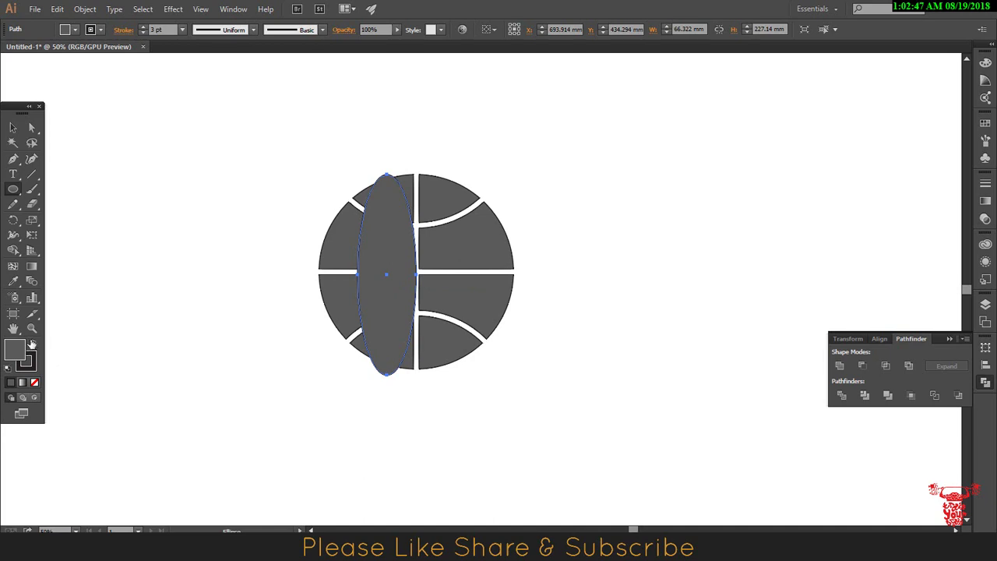
{"action": "left_click", "coordinate": [34, 382]}
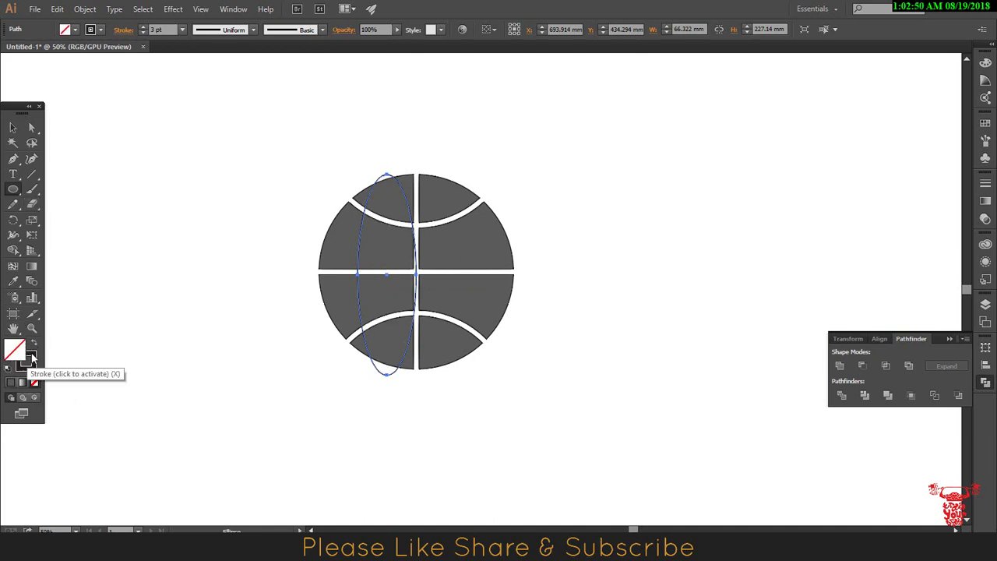
{"action": "left_click", "coordinate": [32, 357]}
{"action": "type", "text": "18"}
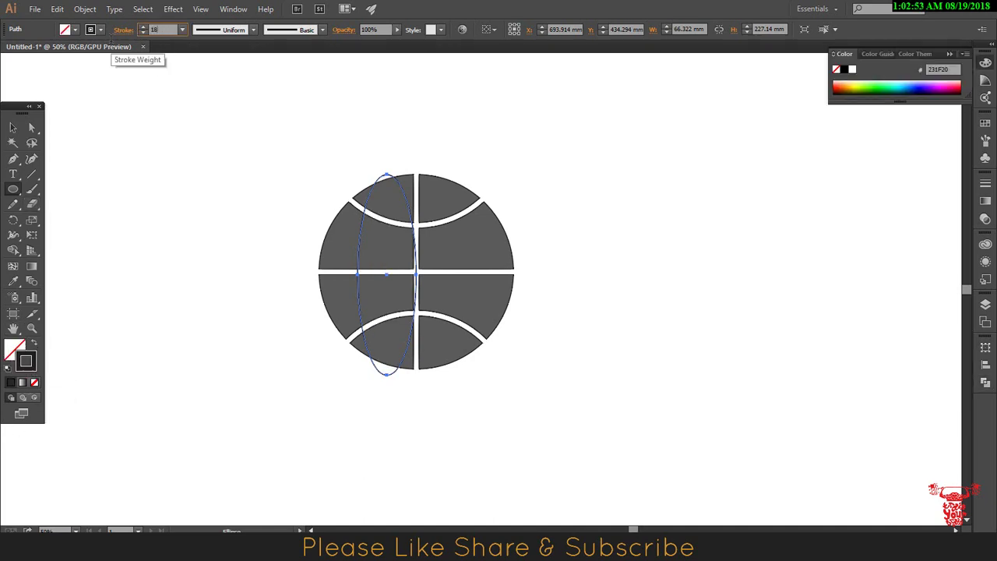
{"action": "key", "text": "Return"}
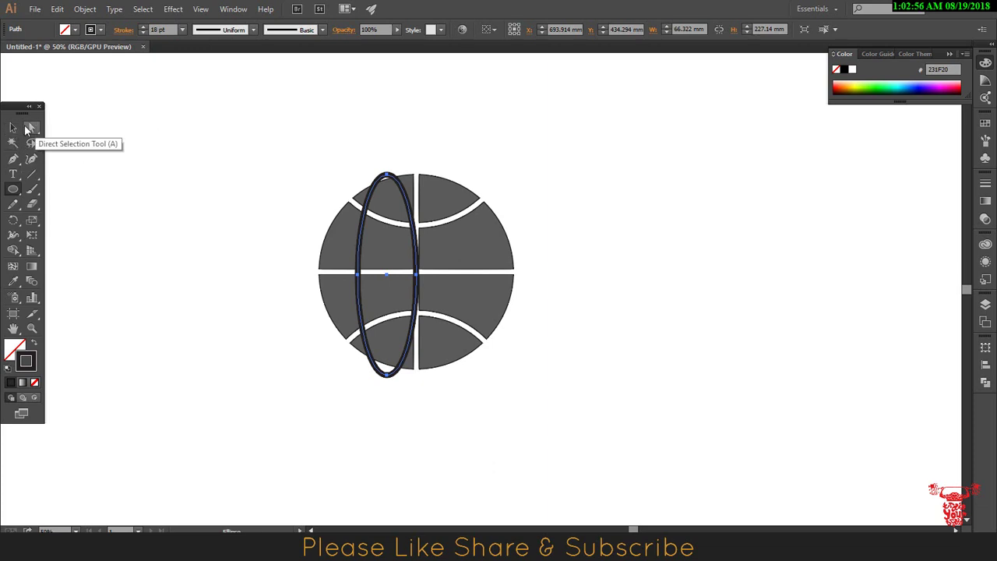
{"action": "left_click", "coordinate": [13, 128]}
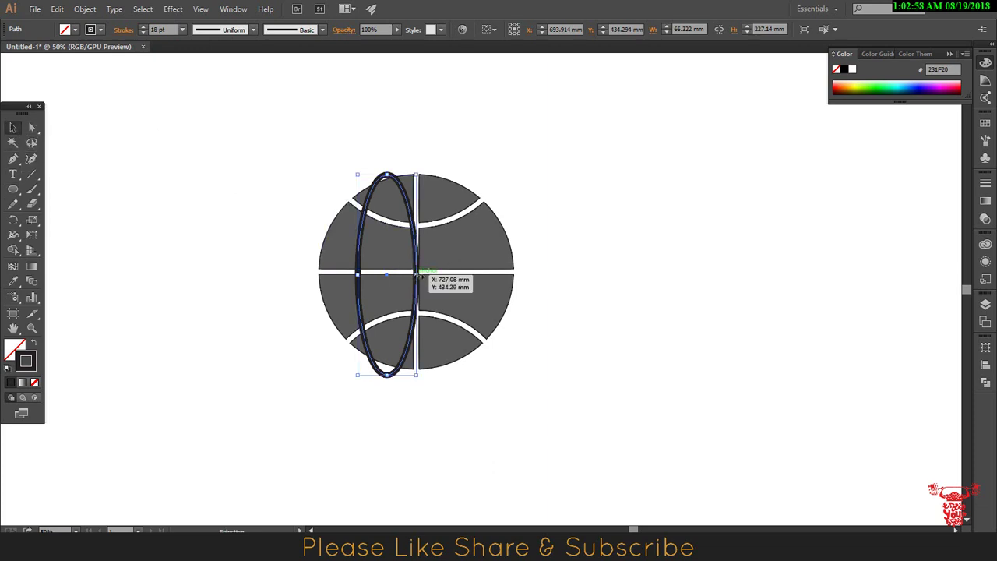
{"action": "left_click_drag", "start_coordinate": [418, 274], "coordinate": [467, 282]}
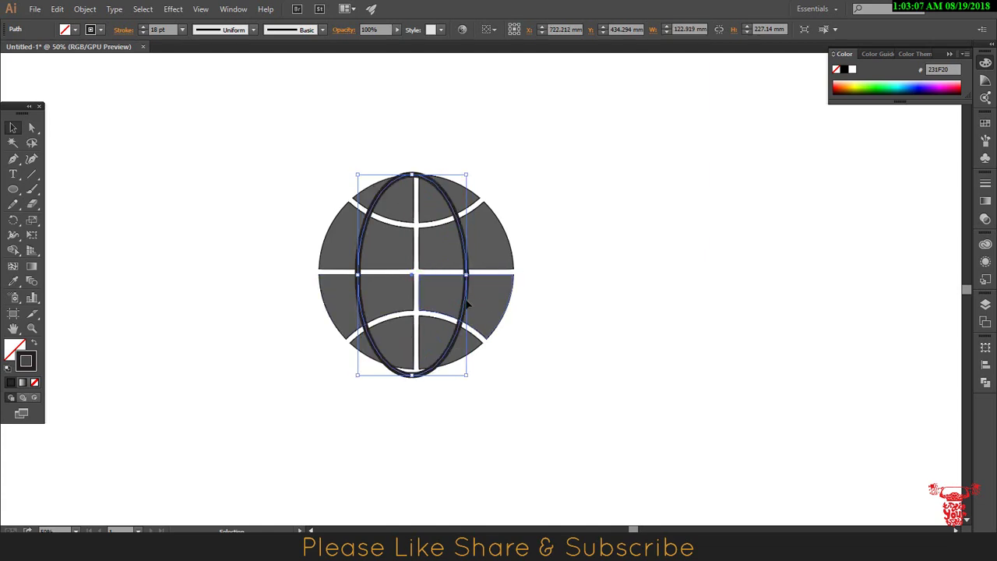
Align the ellipse to the globe's horizontal and vertical centres
{"action": "left_click", "coordinate": [586, 226]}
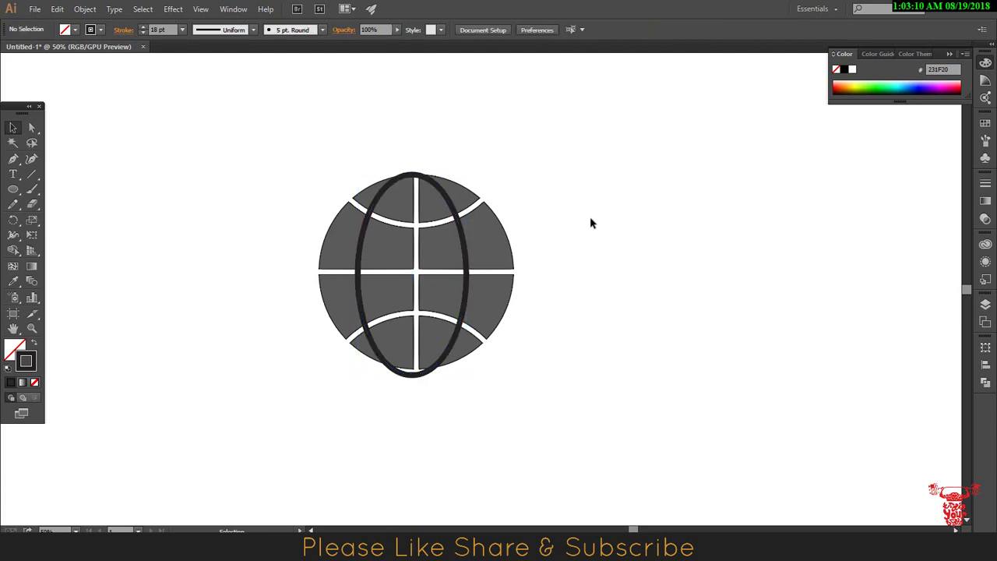
{"action": "left_click", "coordinate": [466, 234]}
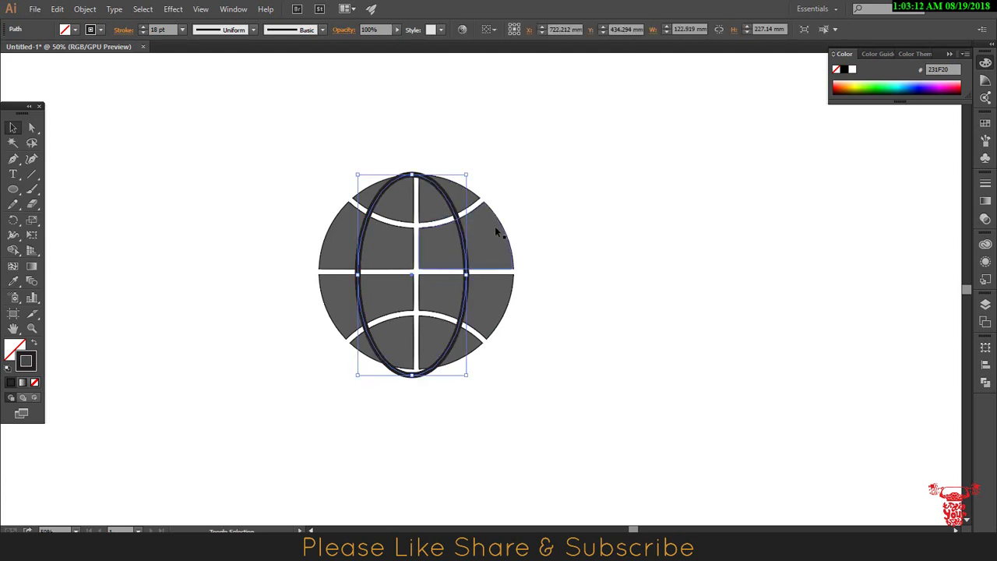
{"action": "left_click", "coordinate": [495, 226], "text": "shift"}
{"action": "left_click", "coordinate": [529, 29]}
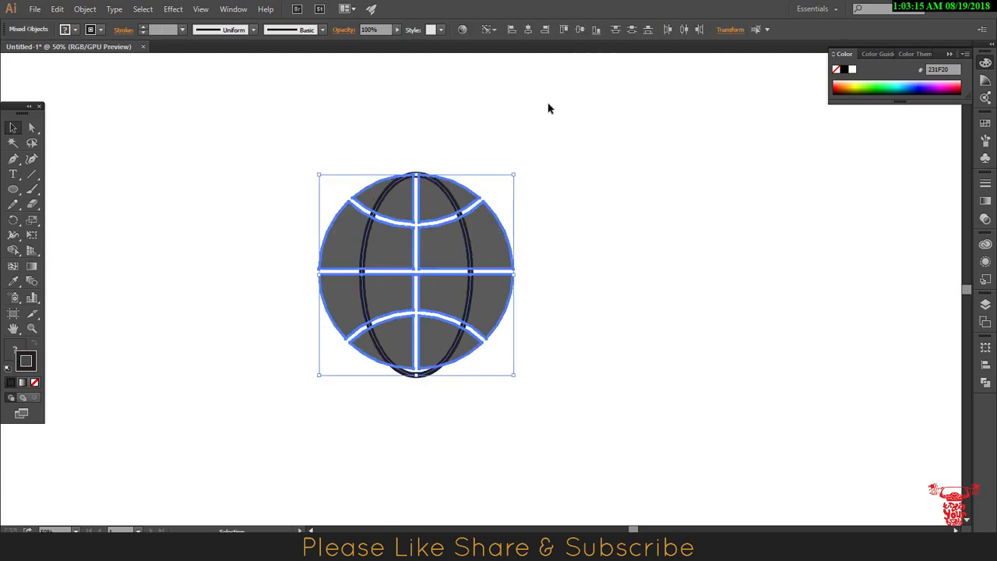
{"action": "left_click", "coordinate": [553, 154]}
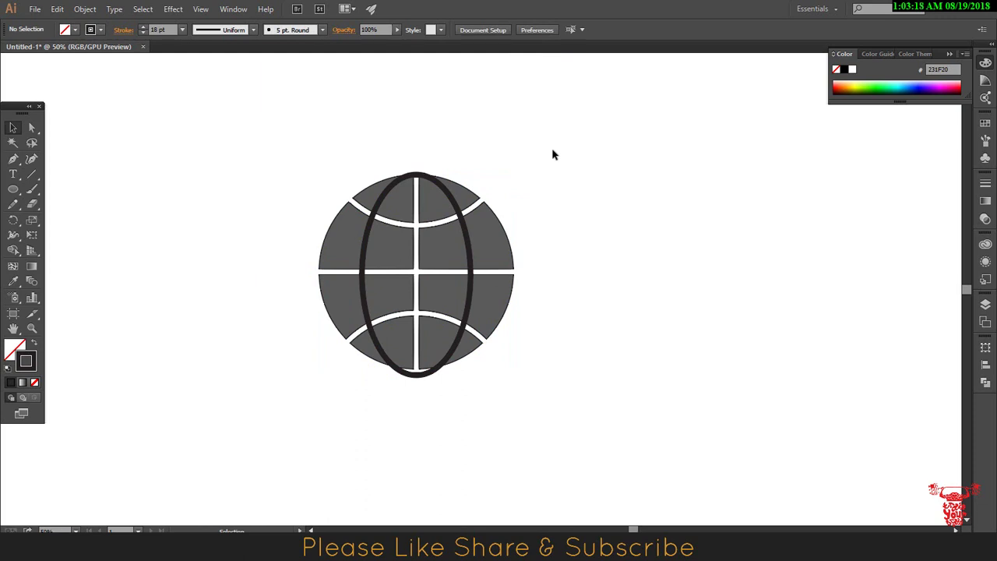
{"action": "left_click", "coordinate": [426, 175]}
{"action": "left_click", "coordinate": [497, 232], "text": "shift"}
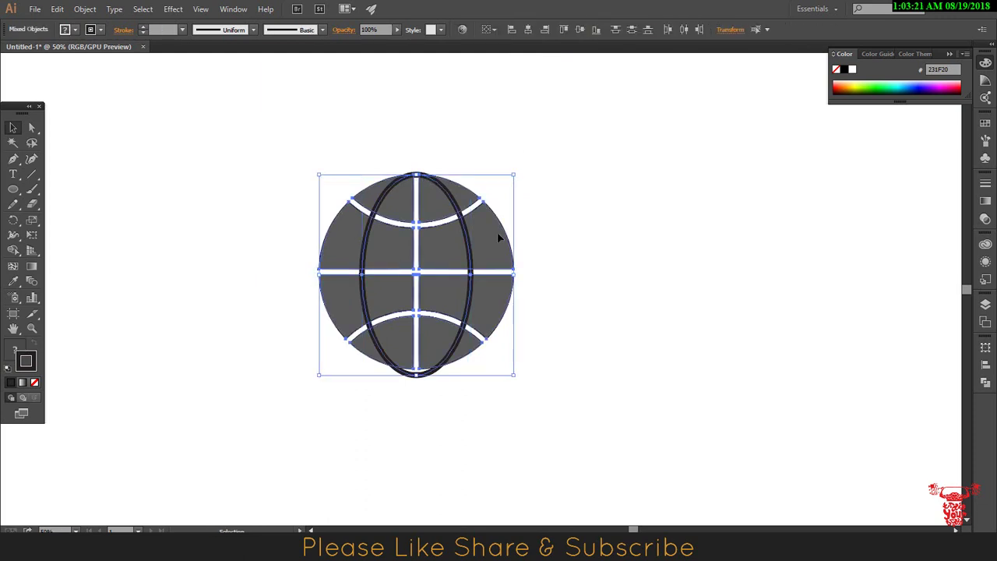
{"action": "left_click", "coordinate": [579, 30]}
{"action": "left_click", "coordinate": [576, 174]}
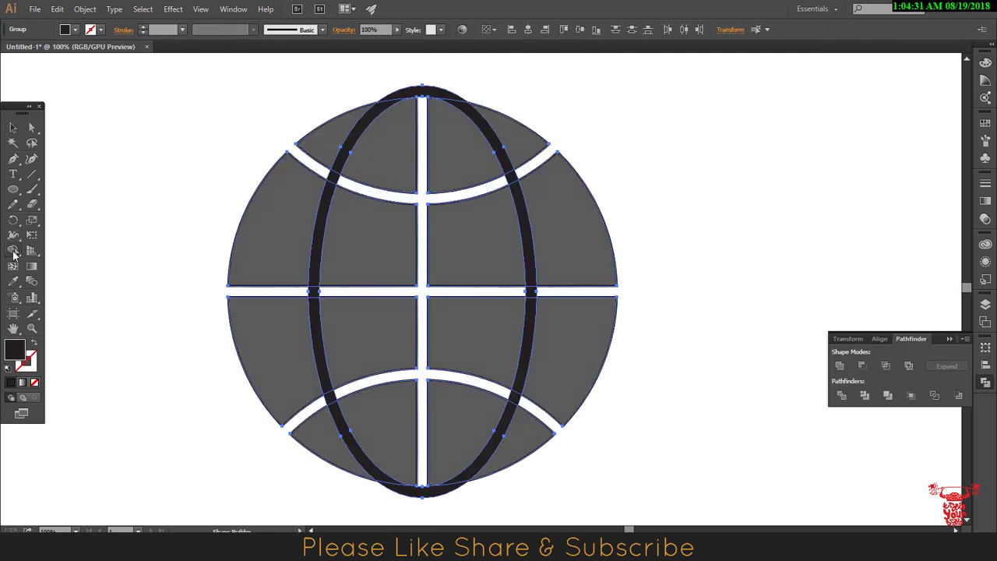
{"action": "left_click_drag", "start_coordinate": [14, 250], "coordinate": [94, 249]}
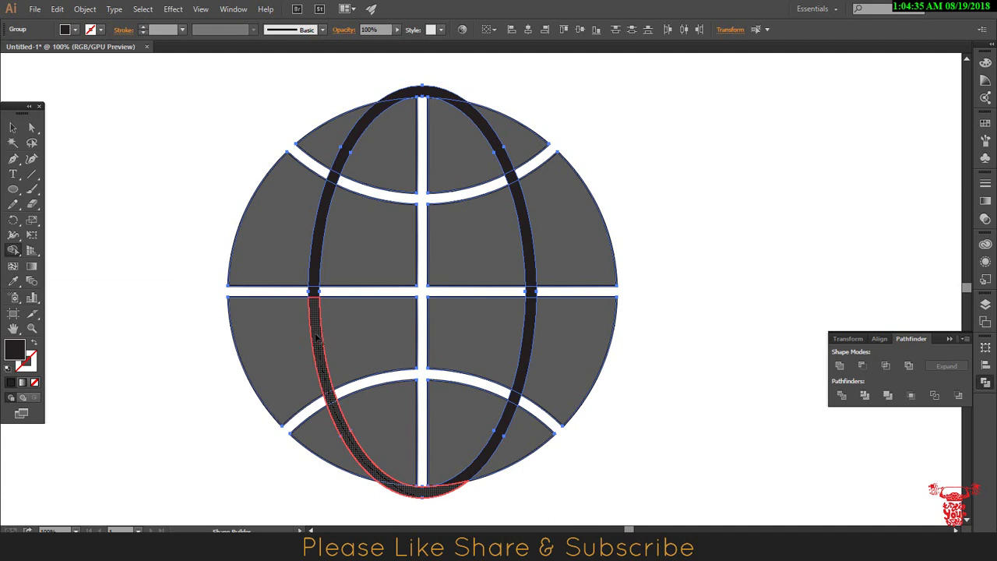
Merge the ellipse band segments into one shape with Shape Builder, undoing one accidental merge
{"action": "left_click_drag", "start_coordinate": [329, 398], "coordinate": [334, 181]}
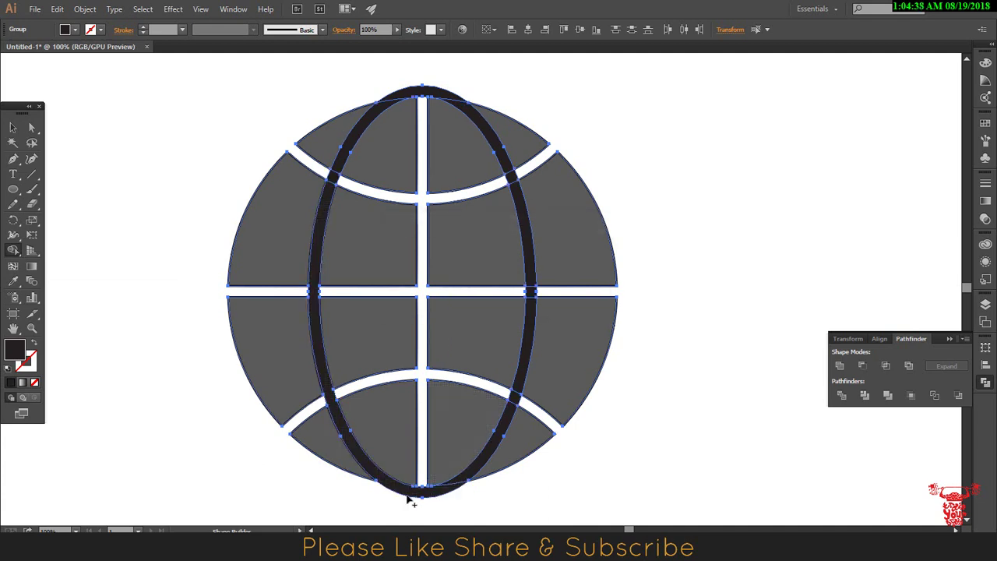
{"action": "left_click_drag", "start_coordinate": [414, 490], "coordinate": [470, 485]}
{"action": "key", "text": "ctrl+z"}
{"action": "left_click_drag", "start_coordinate": [516, 396], "coordinate": [533, 306]}
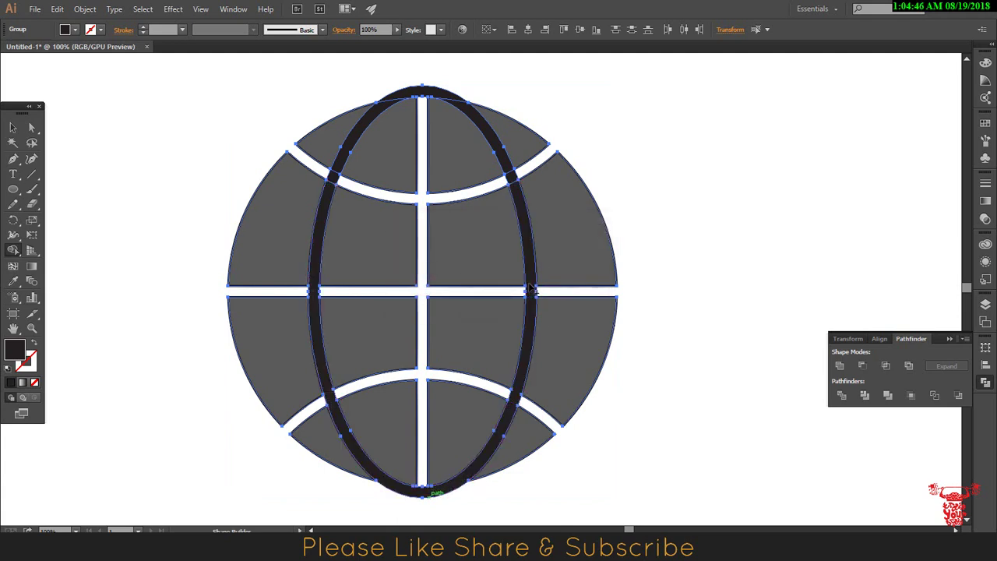
{"action": "left_click_drag", "start_coordinate": [520, 196], "coordinate": [508, 165]}
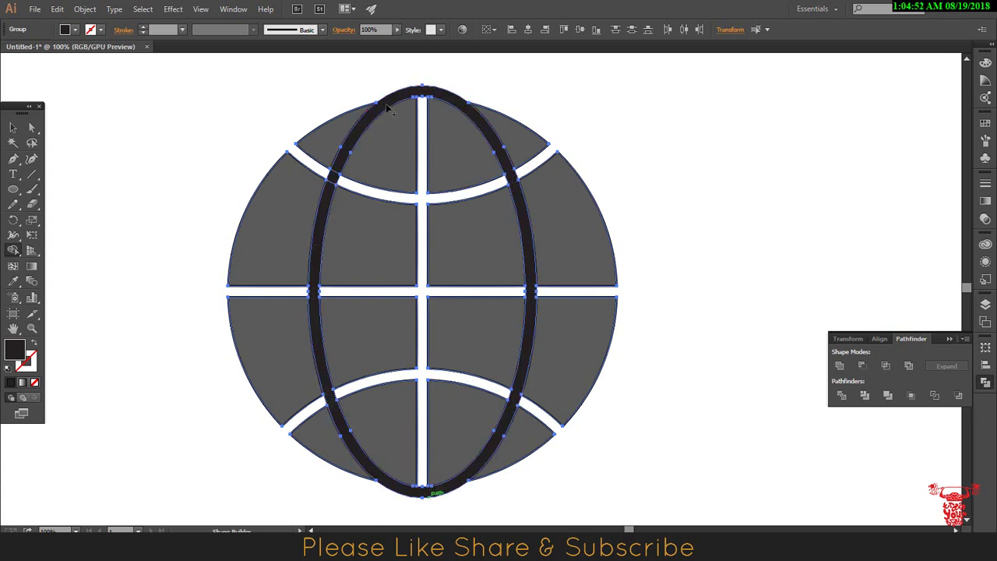
Drag the merged dark ellipse off the globe and delete it
{"action": "key", "text": "v"}
{"action": "key", "text": "ctrl+shift+a"}
{"action": "left_click_drag", "start_coordinate": [427, 153], "coordinate": [771, 233]}
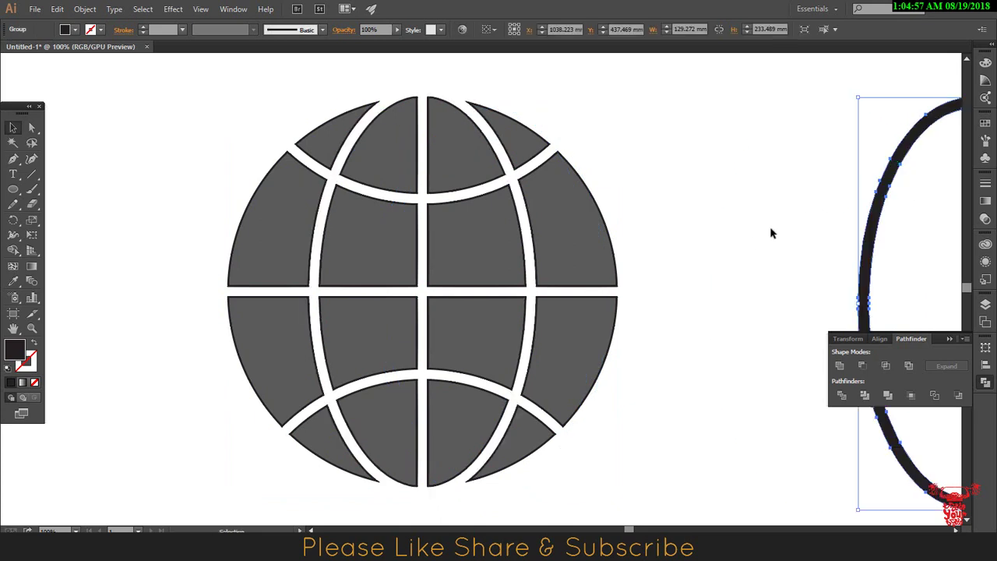
{"action": "key", "text": "Delete"}
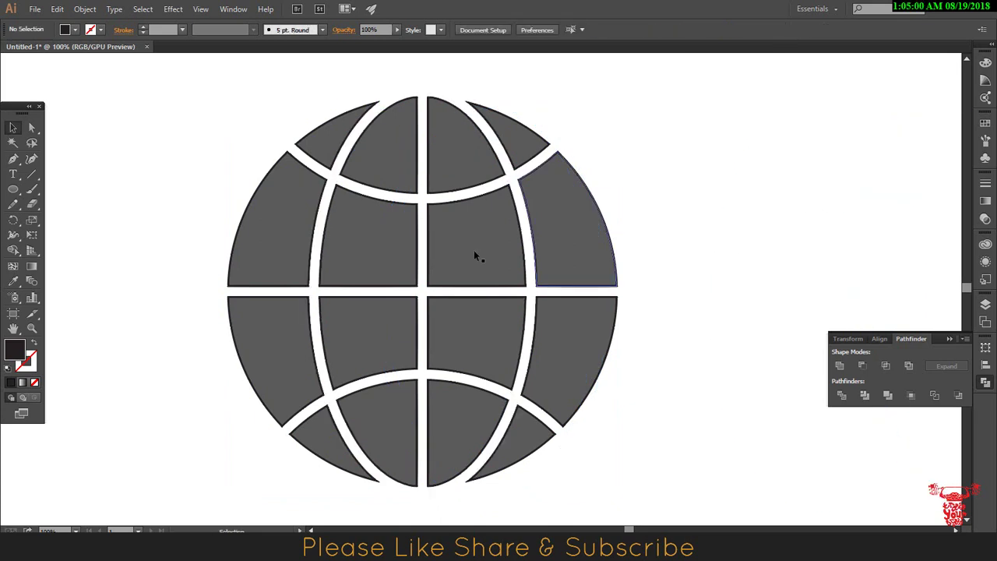
Remove the outline from the globe pieces and ungroup them
{"action": "left_click", "coordinate": [258, 246]}
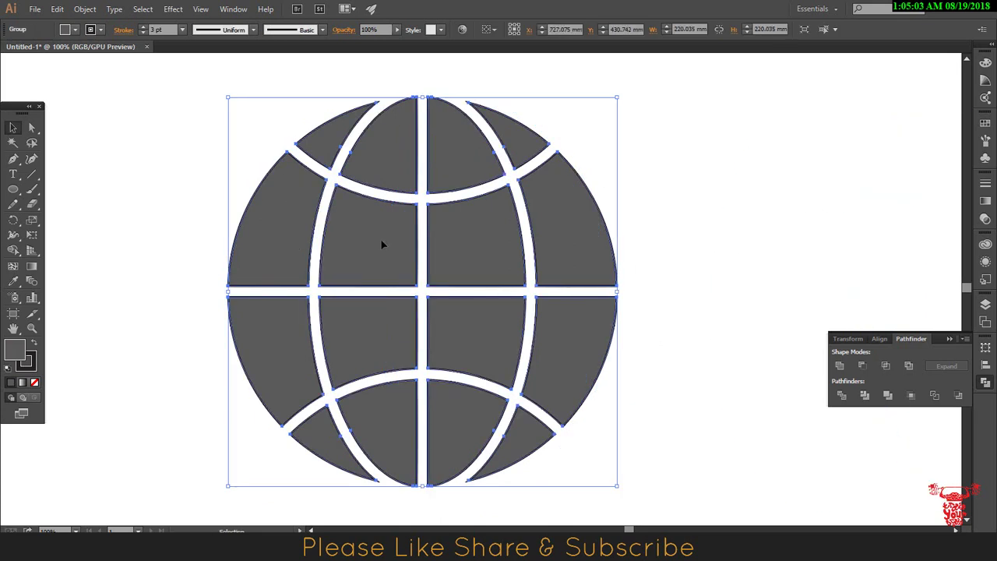
{"action": "left_click", "coordinate": [34, 382]}
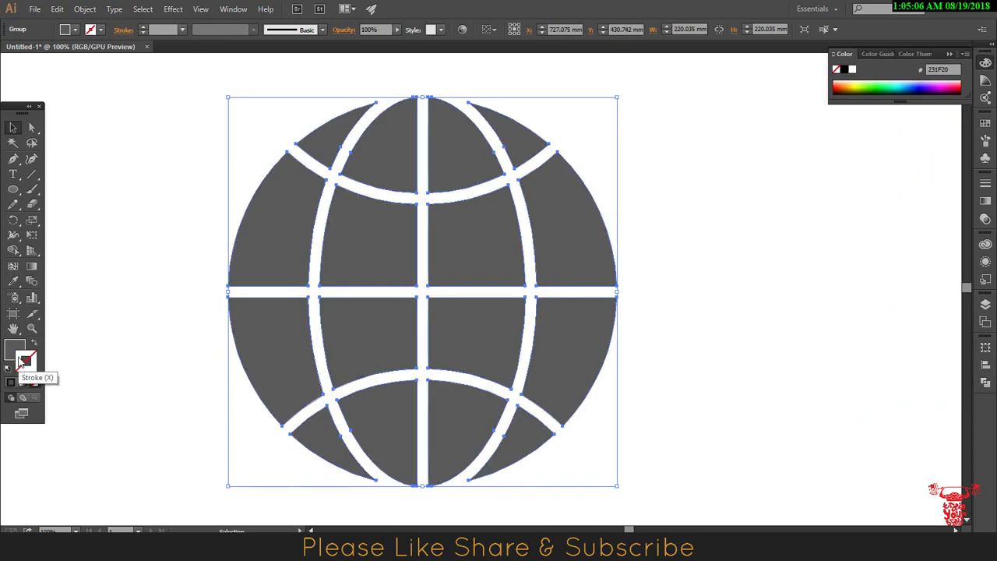
{"action": "left_click", "coordinate": [101, 343]}
{"action": "right_click", "coordinate": [267, 335]}
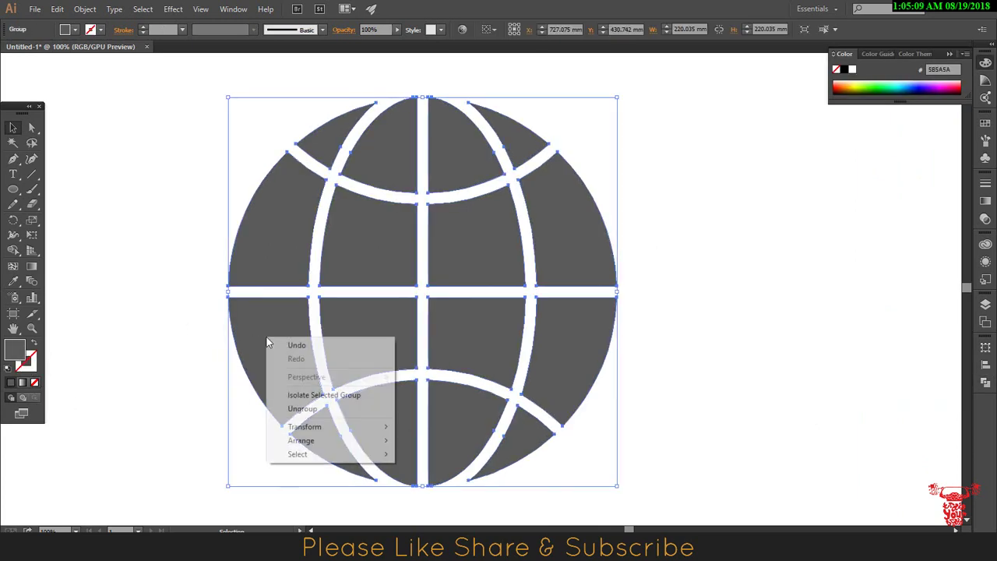
{"action": "left_click", "coordinate": [311, 409]}
{"action": "left_click", "coordinate": [796, 329]}
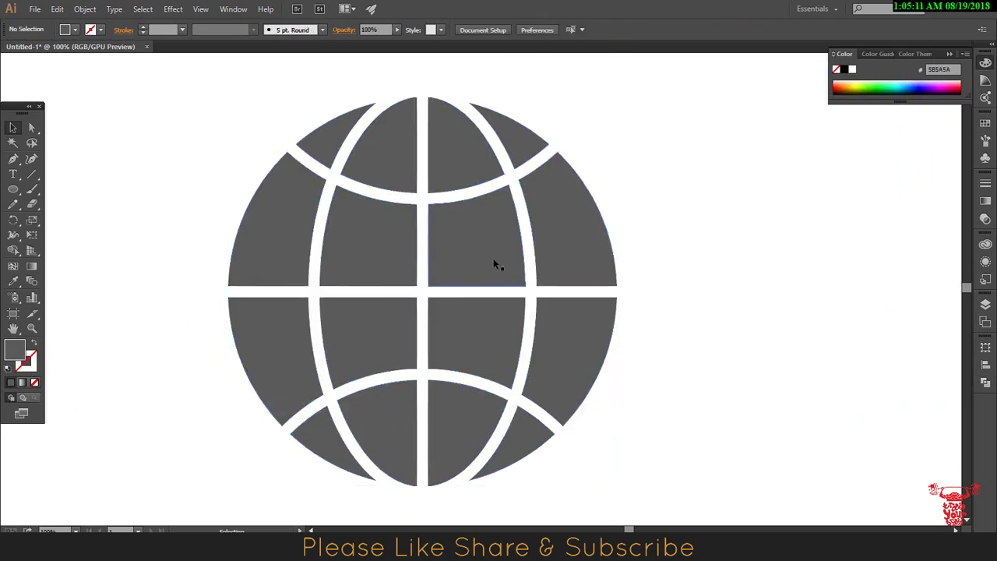
Fill the four left-column globe segments with 383838
{"action": "left_click", "coordinate": [340, 140]}
{"action": "left_click", "coordinate": [294, 203], "text": "shift"}
{"action": "left_click", "coordinate": [288, 345], "text": "shift"}
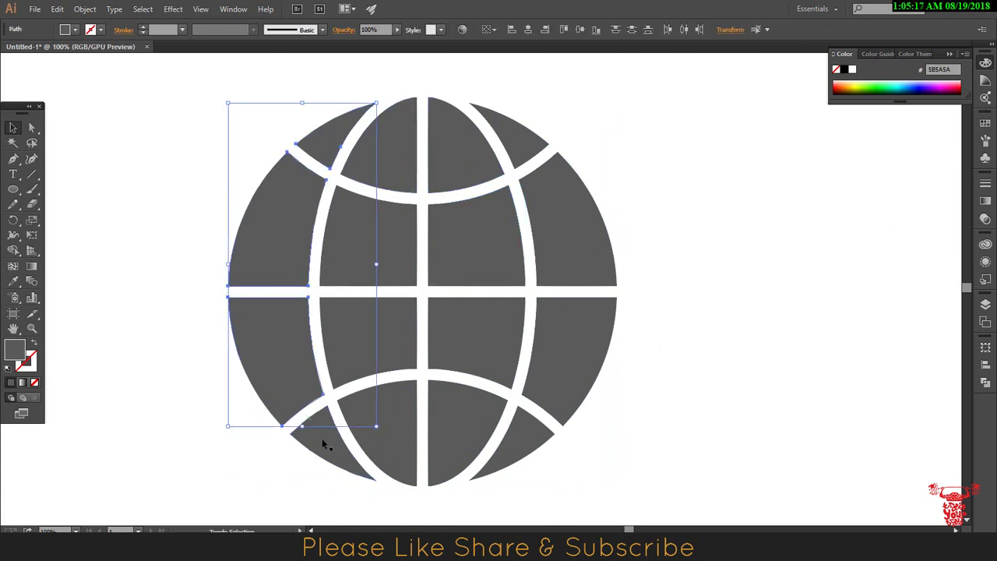
{"action": "left_click", "coordinate": [322, 438], "text": "shift"}
{"action": "double_click", "coordinate": [14, 352]}
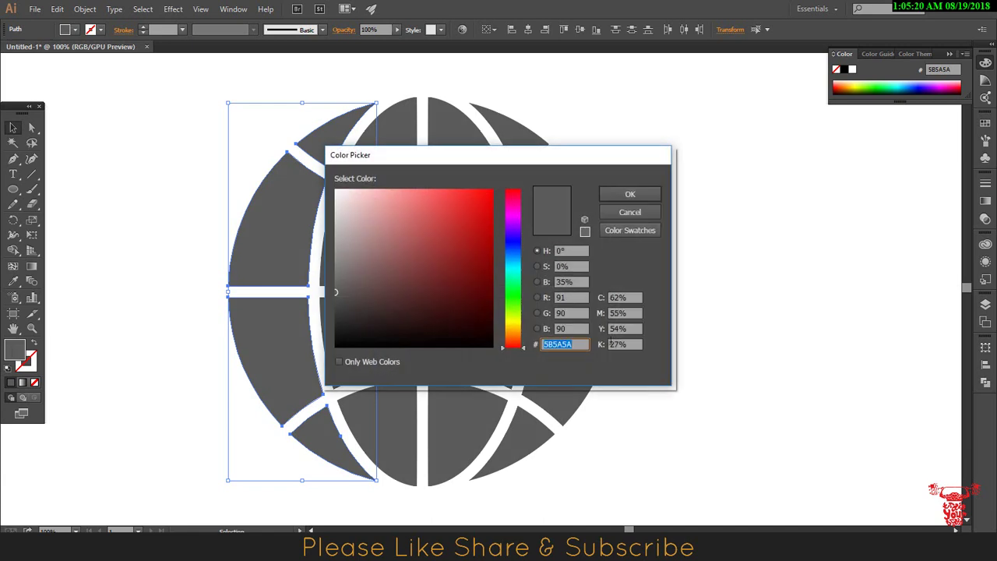
{"action": "type", "text": "383838"}
{"action": "left_click", "coordinate": [636, 197]}
{"action": "left_click", "coordinate": [162, 218]}
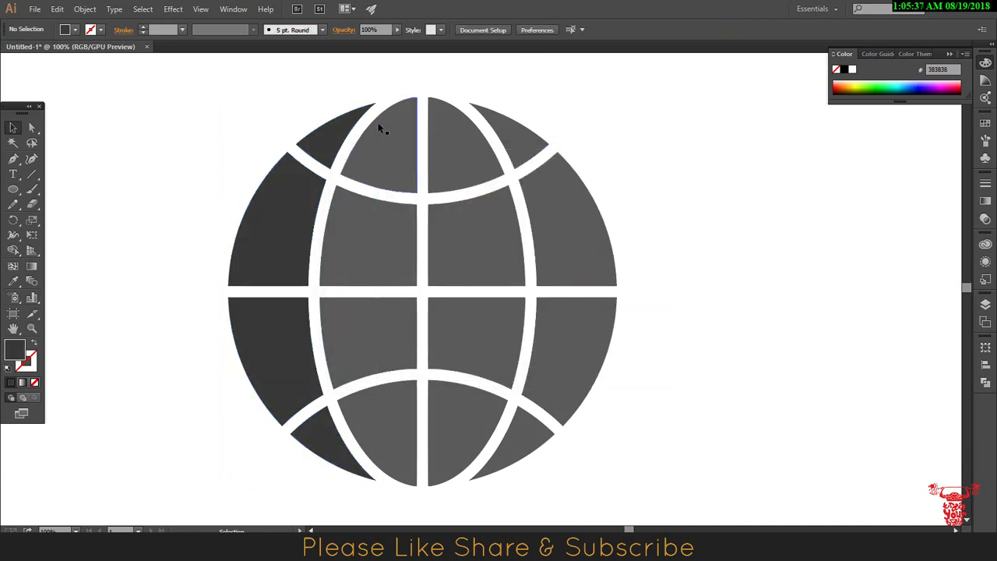
Darken the left-column segments further to 1C1C1C
{"action": "left_click_drag", "start_coordinate": [318, 141], "coordinate": [317, 421]}
{"action": "left_click", "coordinate": [319, 443], "text": "shift"}
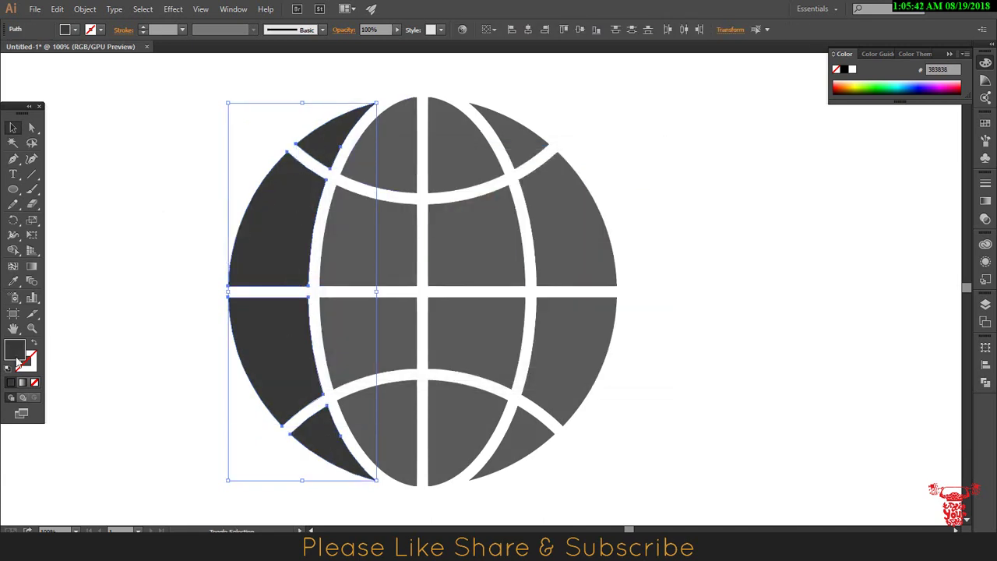
{"action": "double_click", "coordinate": [14, 352]}
{"action": "type", "text": "1c1c1c"}
{"action": "left_click", "coordinate": [634, 195]}
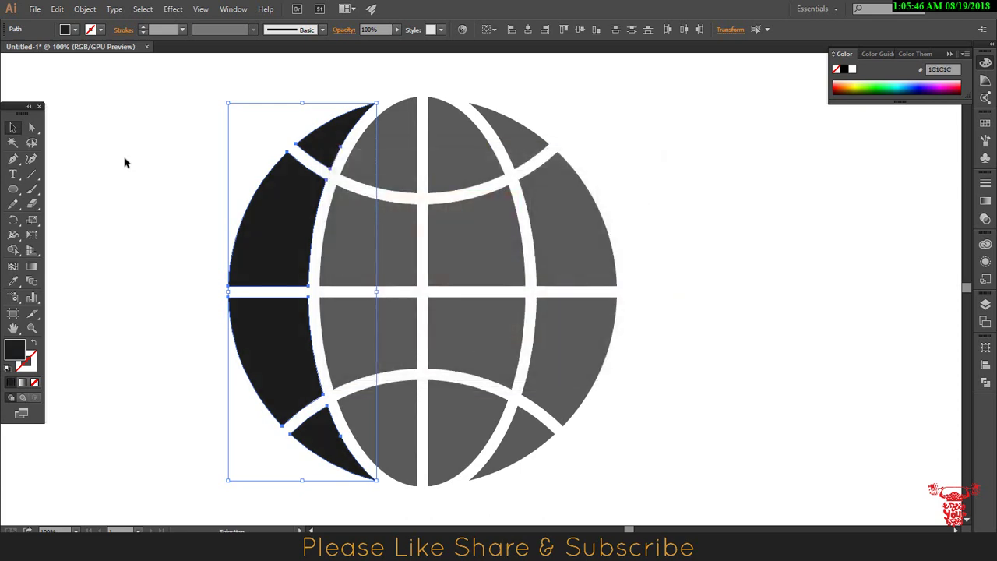
Fill the four second-column segments with 353535
{"action": "left_click", "coordinate": [374, 140]}
{"action": "left_click", "coordinate": [389, 233], "text": "shift"}
{"action": "left_click", "coordinate": [386, 335], "text": "shift"}
{"action": "left_click", "coordinate": [382, 436], "text": "shift"}
{"action": "double_click", "coordinate": [13, 352]}
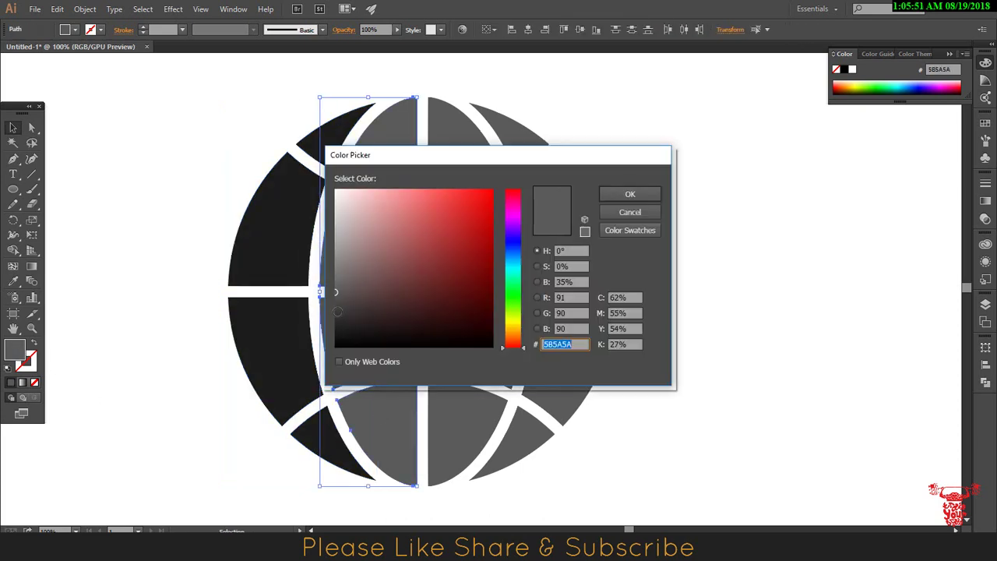
{"action": "type", "text": "353535"}
{"action": "left_click", "coordinate": [630, 194]}
Fill the four third-column segments with 4C4C4C
{"action": "left_click", "coordinate": [468, 140]}
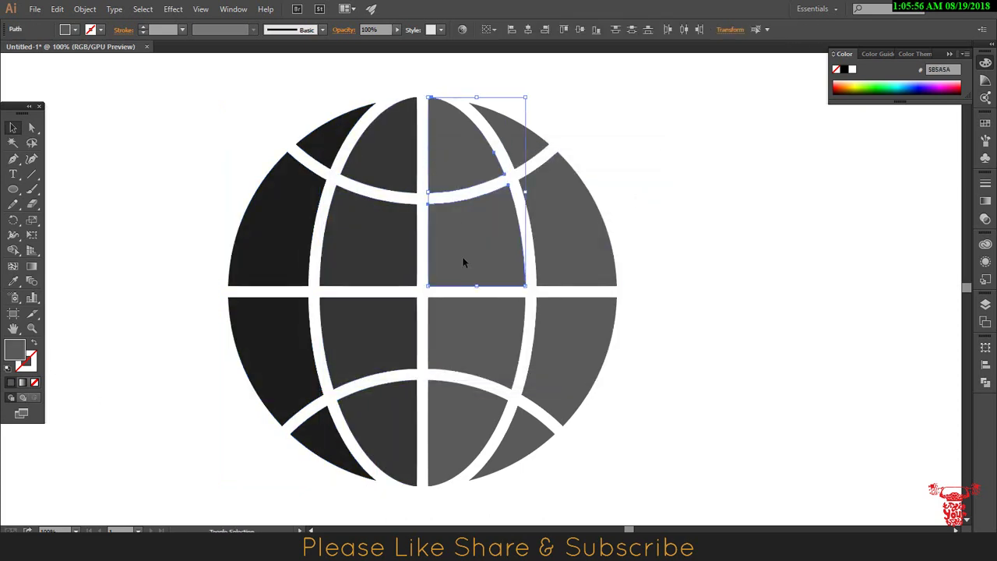
{"action": "left_click", "coordinate": [463, 242], "text": "shift"}
{"action": "left_click", "coordinate": [467, 335], "text": "shift"}
{"action": "left_click", "coordinate": [467, 436], "text": "shift"}
{"action": "left_click", "coordinate": [12, 281]}
{"action": "left_click", "coordinate": [356, 238]}
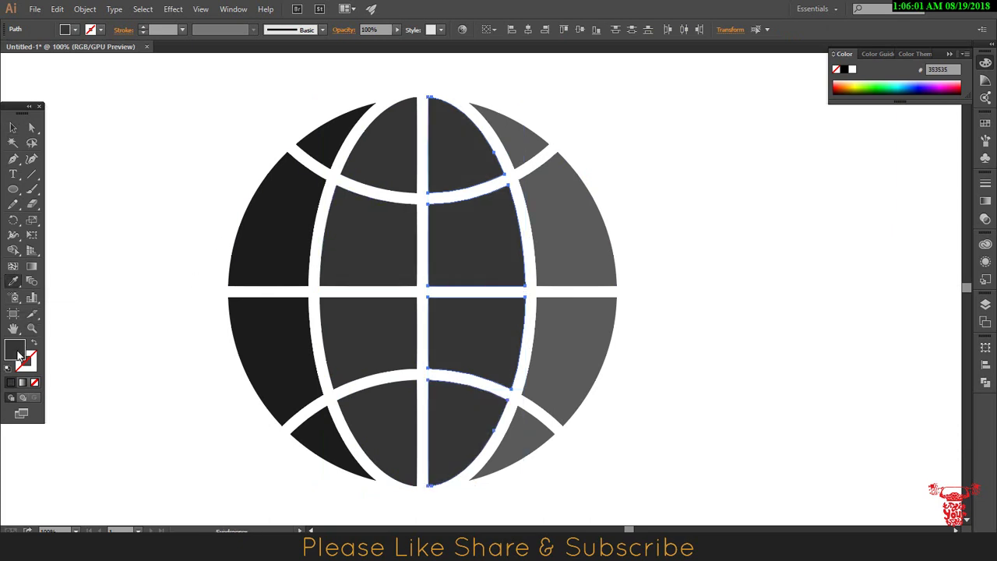
{"action": "double_click", "coordinate": [13, 351]}
{"action": "type", "text": "4C4C4C"}
{"action": "left_click", "coordinate": [631, 194]}
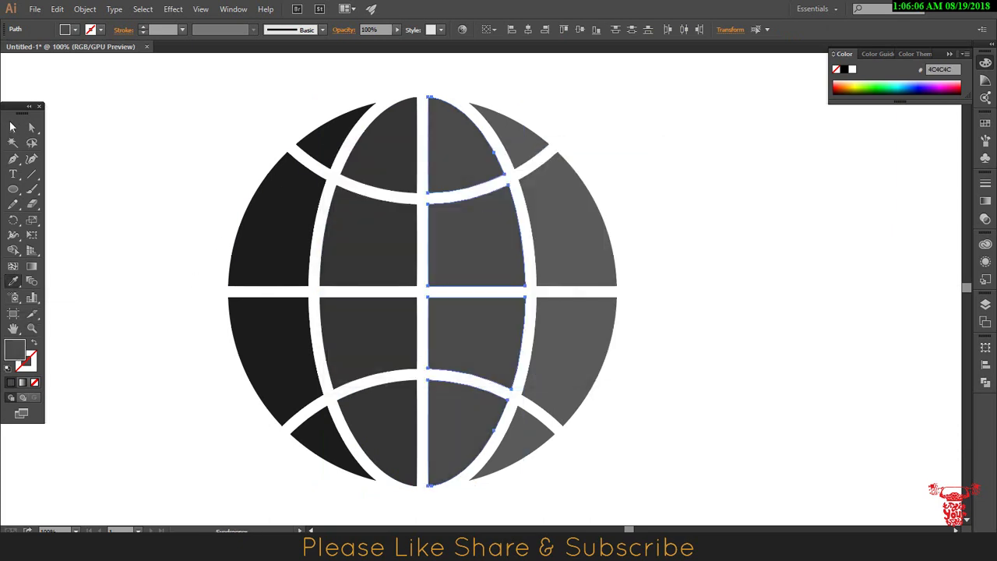
Colour the right-column segments a lighter 636363 grey
{"action": "key", "text": "v"}
{"action": "left_click", "coordinate": [557, 204]}
{"action": "left_click", "coordinate": [569, 355], "text": "shift"}
{"action": "left_click", "coordinate": [535, 432], "text": "shift"}
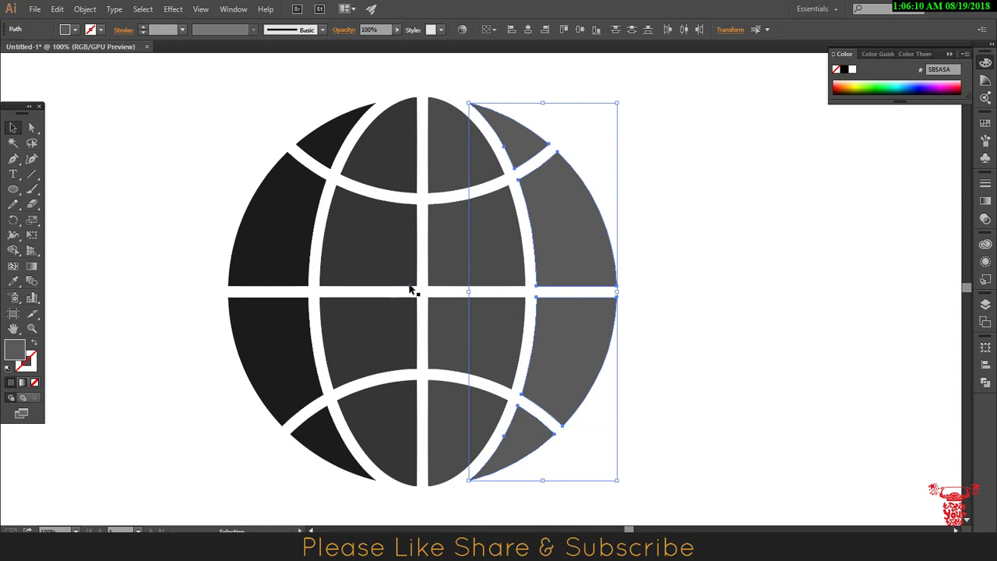
{"action": "key", "text": "i"}
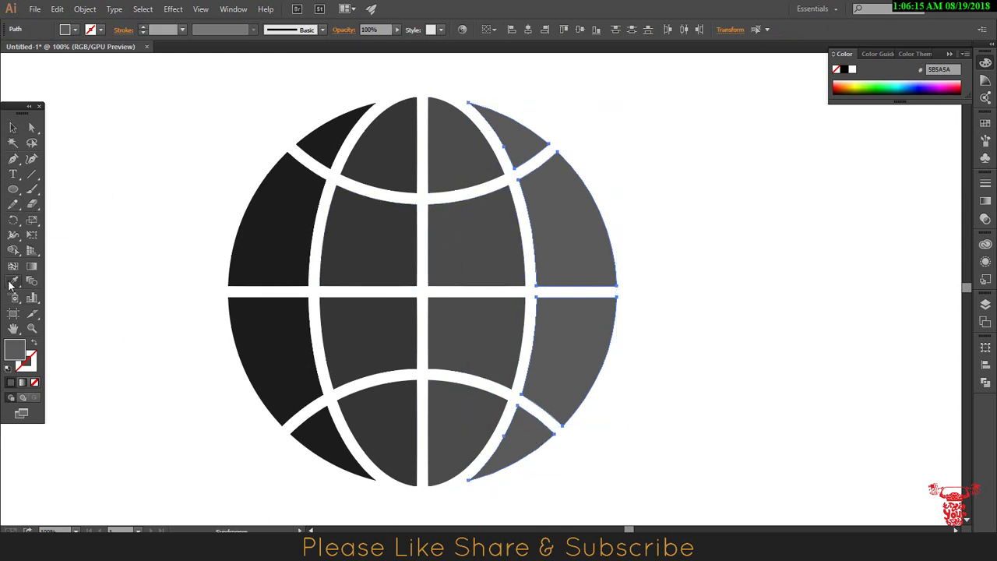
{"action": "left_click", "coordinate": [392, 246]}
{"action": "left_click", "coordinate": [478, 232]}
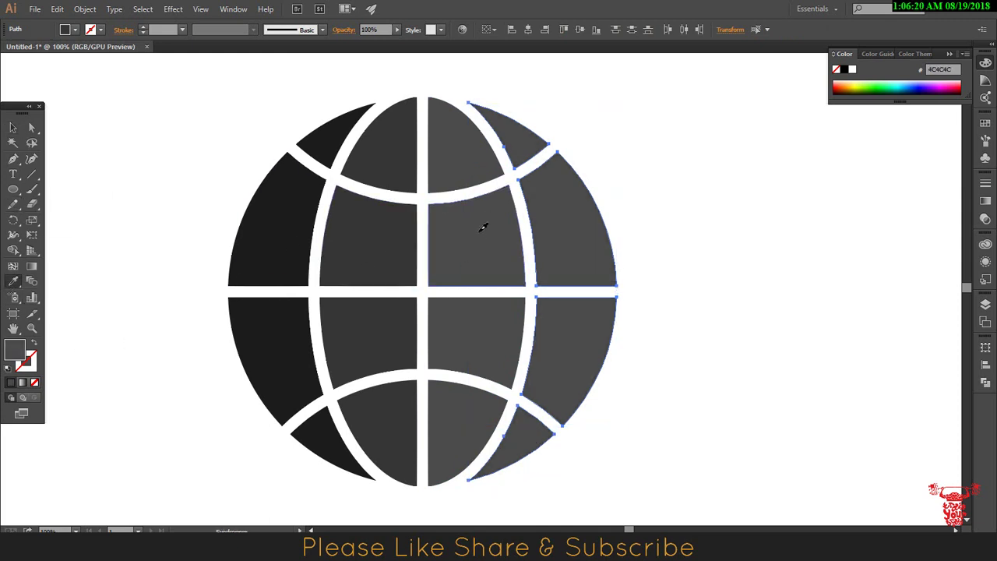
{"action": "double_click", "coordinate": [21, 351]}
{"action": "left_click", "coordinate": [629, 195]}
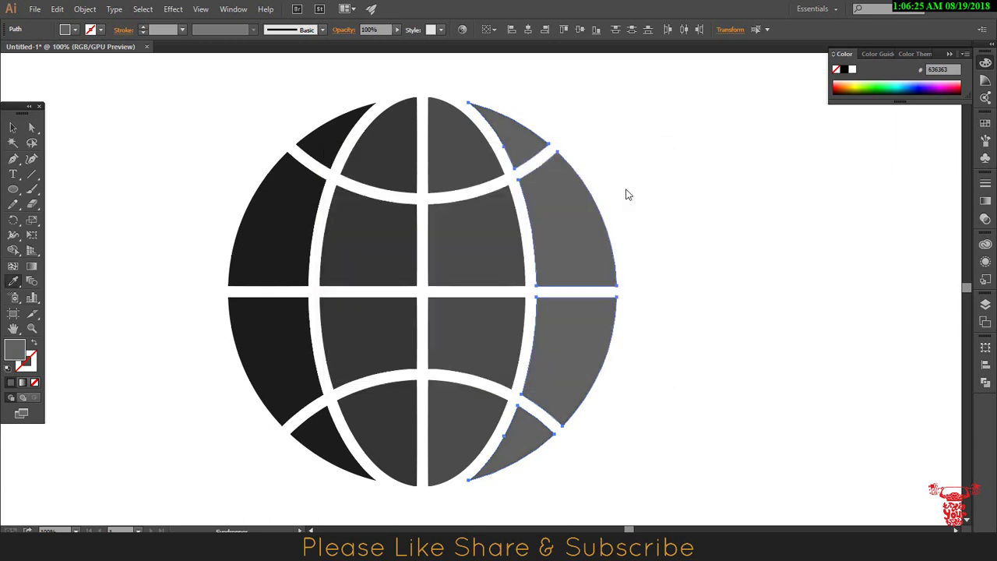
Zoom out and select the whole shaded globe
{"action": "left_click", "coordinate": [8, 125]}
{"action": "left_click", "coordinate": [760, 195]}
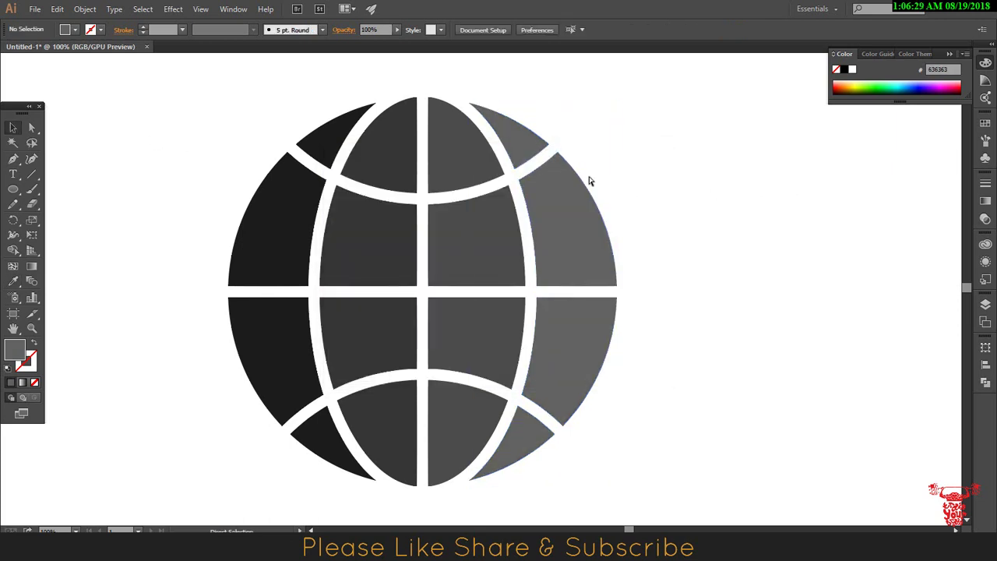
{"action": "key", "text": "ctrl+minus"}
{"action": "left_click_drag", "start_coordinate": [217, 133], "coordinate": [685, 443]}
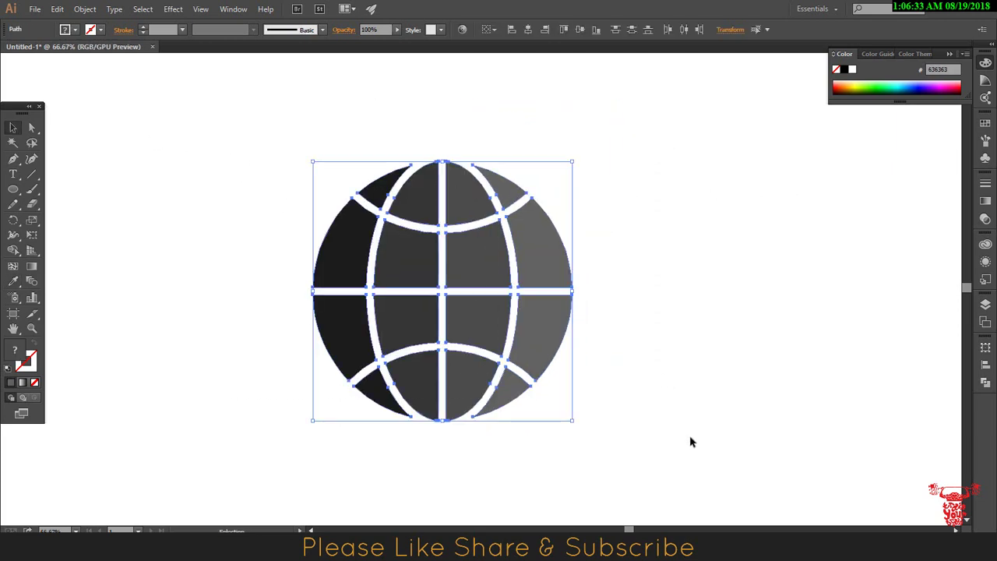
Draw a rectangle above the globe as an outline with no fill
{"action": "left_click_drag", "start_coordinate": [619, 247], "coordinate": [590, 291]}
{"action": "left_click", "coordinate": [615, 265]}
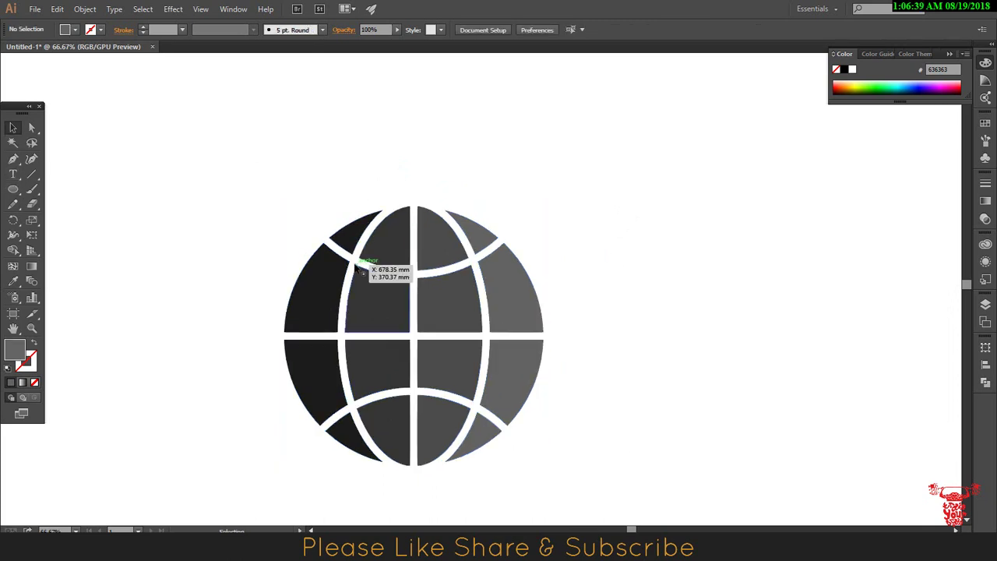
{"action": "left_click_drag", "start_coordinate": [12, 189], "coordinate": [102, 191]}
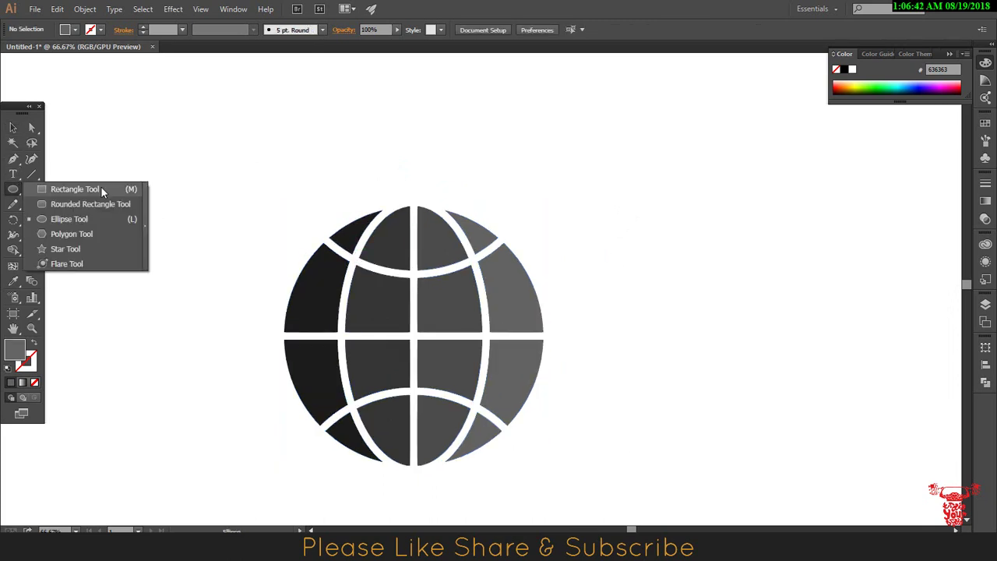
{"action": "left_click", "coordinate": [102, 189]}
{"action": "mouse_move", "coordinate": [348, 104]}
{"action": "left_mouse_down"}
{"action": "mouse_move", "coordinate": [458, 259]}
{"action": "mouse_move", "coordinate": [478, 261]}
{"action": "left_mouse_up"}
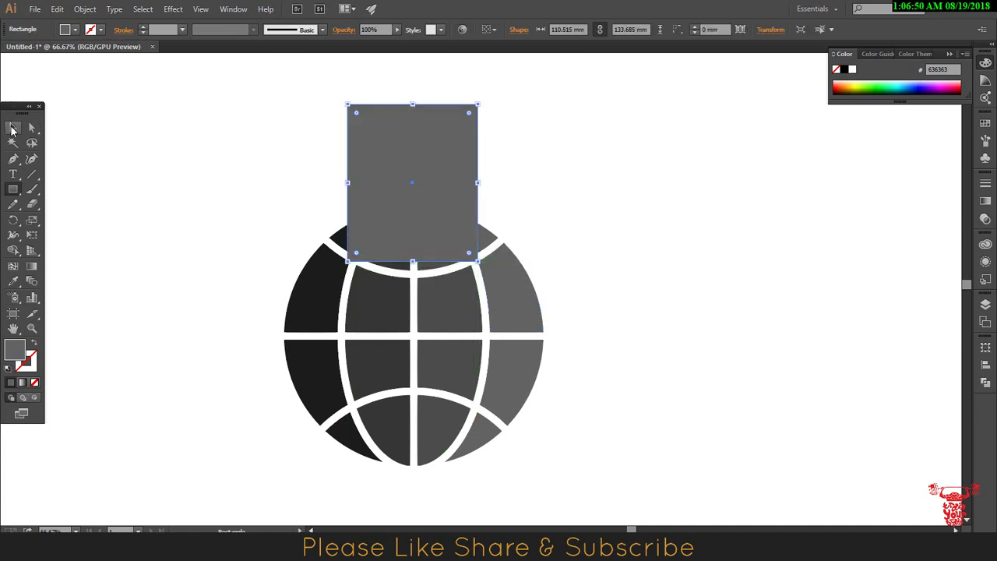
{"action": "left_click", "coordinate": [32, 346]}
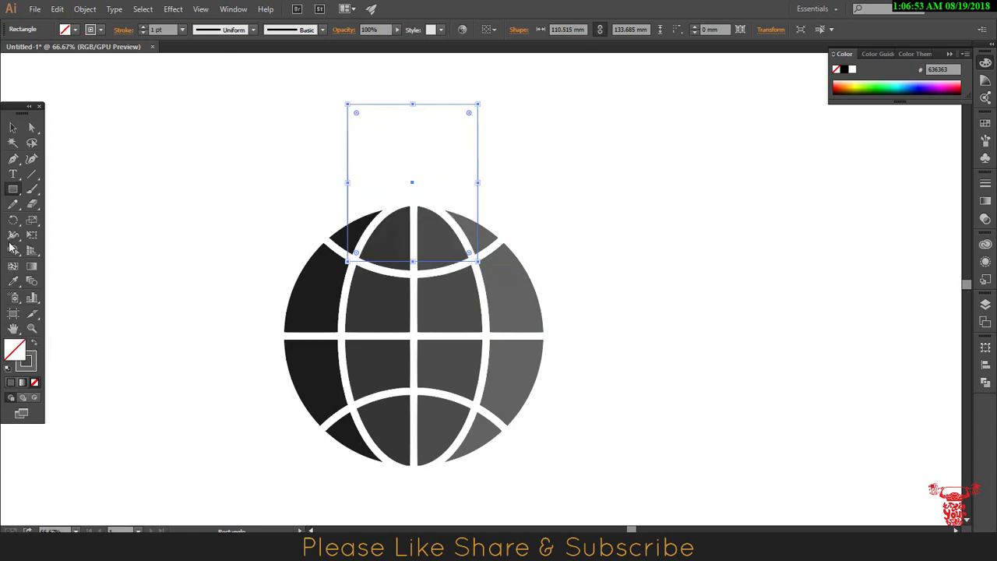
Resize the rectangle's edges to flatten it to about 109 × 47 mm
{"action": "left_click", "coordinate": [12, 127]}
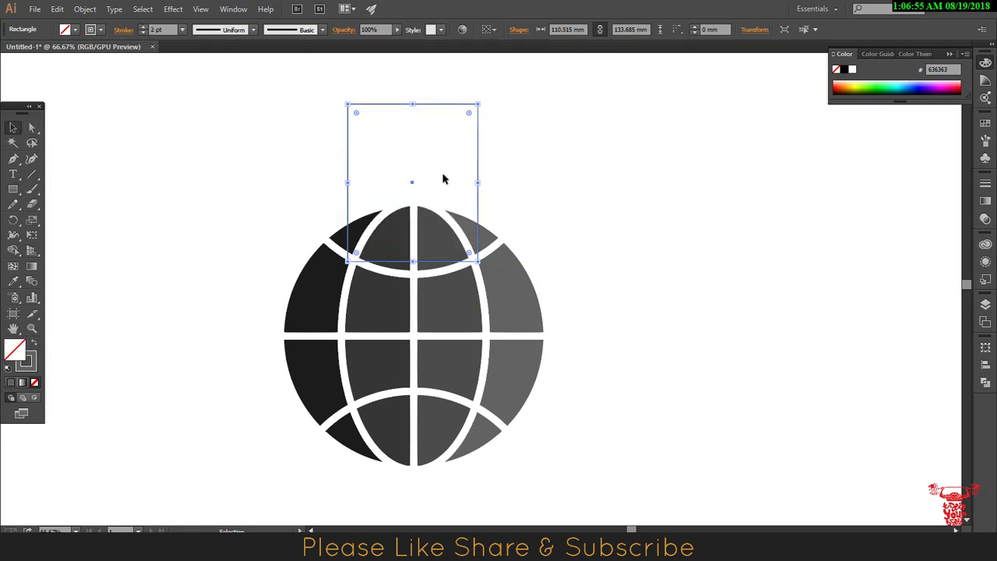
{"action": "left_click_drag", "start_coordinate": [351, 186], "coordinate": [352, 185]}
{"action": "left_click", "coordinate": [328, 190]}
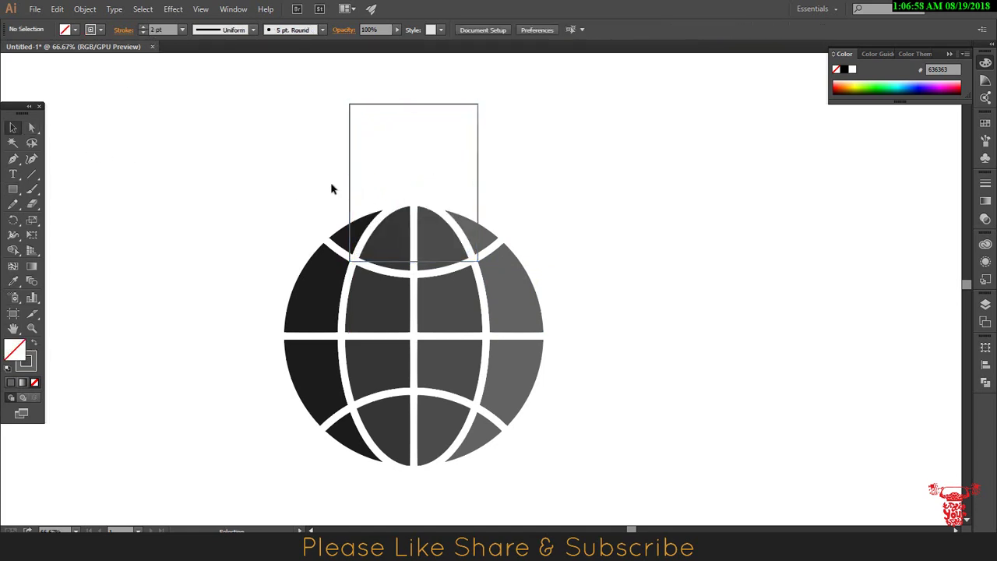
{"action": "left_click", "coordinate": [418, 110]}
{"action": "left_click_drag", "start_coordinate": [415, 261], "coordinate": [416, 183]}
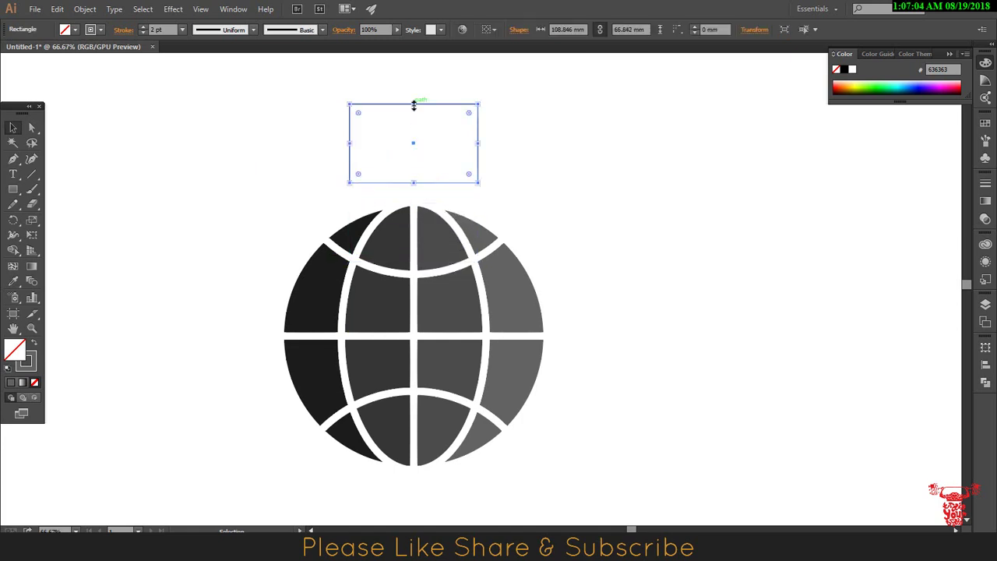
{"action": "left_click_drag", "start_coordinate": [413, 105], "coordinate": [417, 129]}
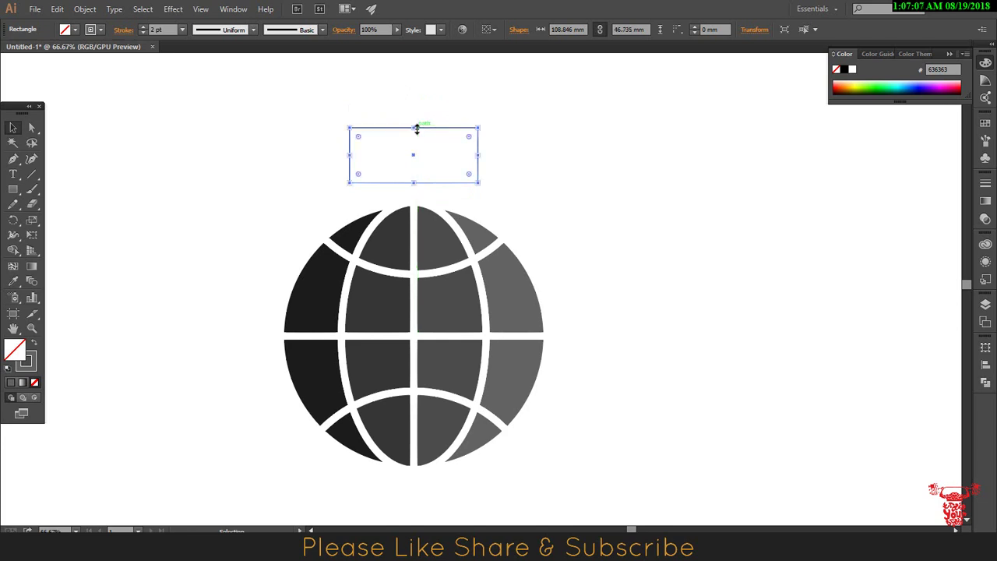
{"action": "left_click", "coordinate": [592, 159]}
{"action": "left_click", "coordinate": [426, 131]}
Divide the rectangle into two halves along a vertical line through its middle
{"action": "left_click", "coordinate": [31, 173]}
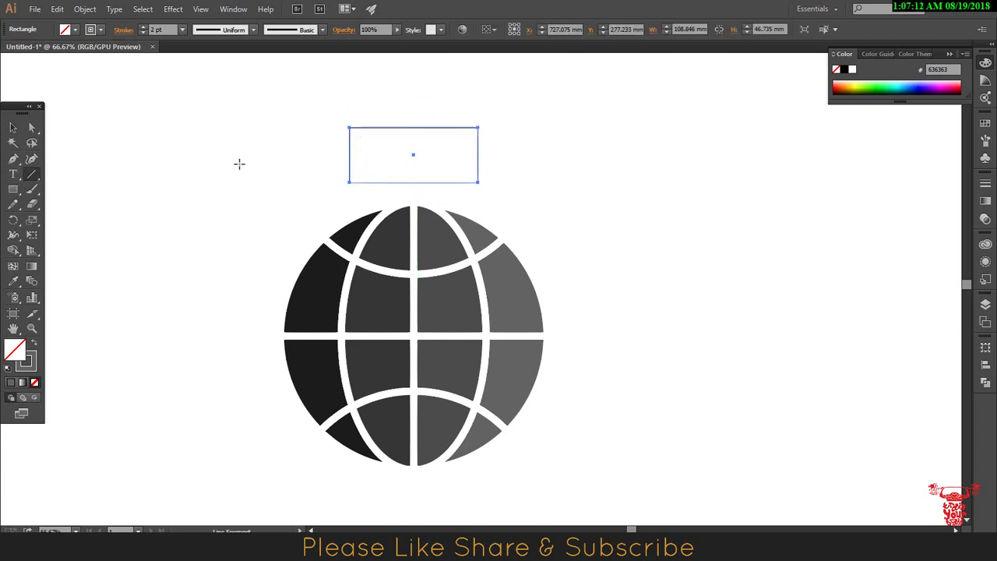
{"action": "left_click_drag", "start_coordinate": [414, 87], "coordinate": [414, 191]}
{"action": "key", "text": "v"}
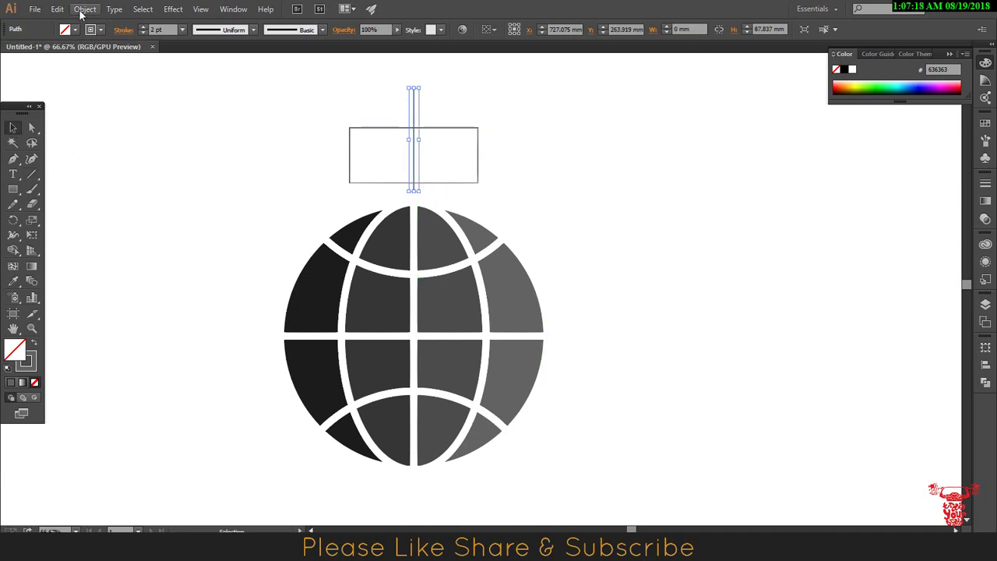
{"action": "left_click", "coordinate": [85, 9]}
{"action": "mouse_move", "coordinate": [98, 261]}
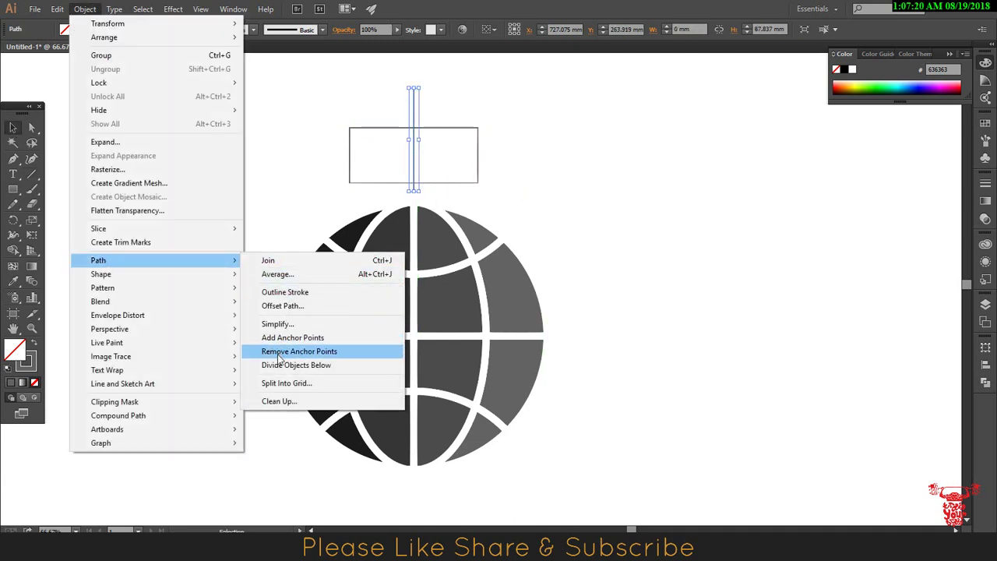
{"action": "left_click", "coordinate": [276, 365]}
Select the right half's two outer anchor points with Direct Selection
{"action": "left_click", "coordinate": [622, 207]}
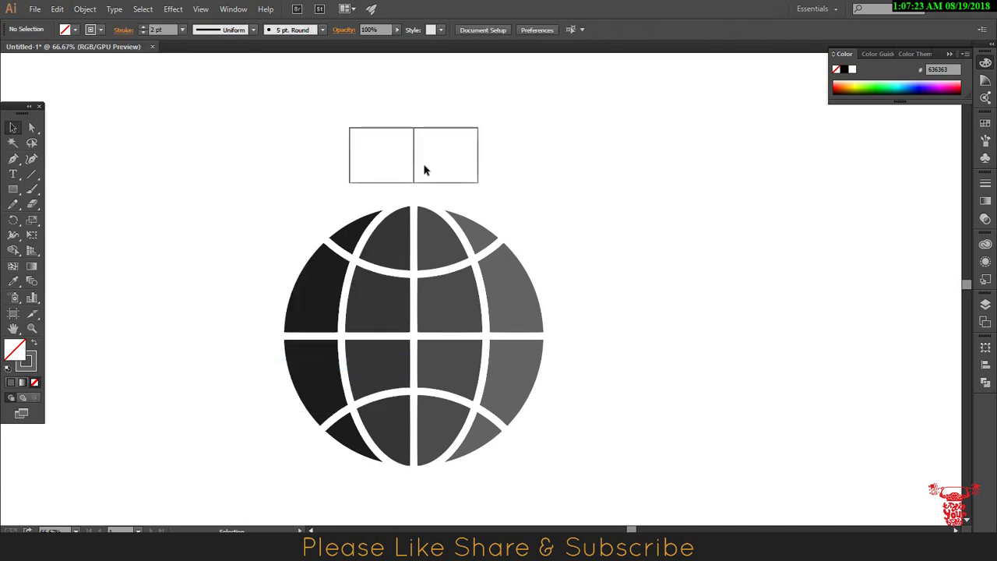
{"action": "left_click", "coordinate": [30, 129]}
{"action": "left_click_drag", "start_coordinate": [456, 118], "coordinate": [501, 202]}
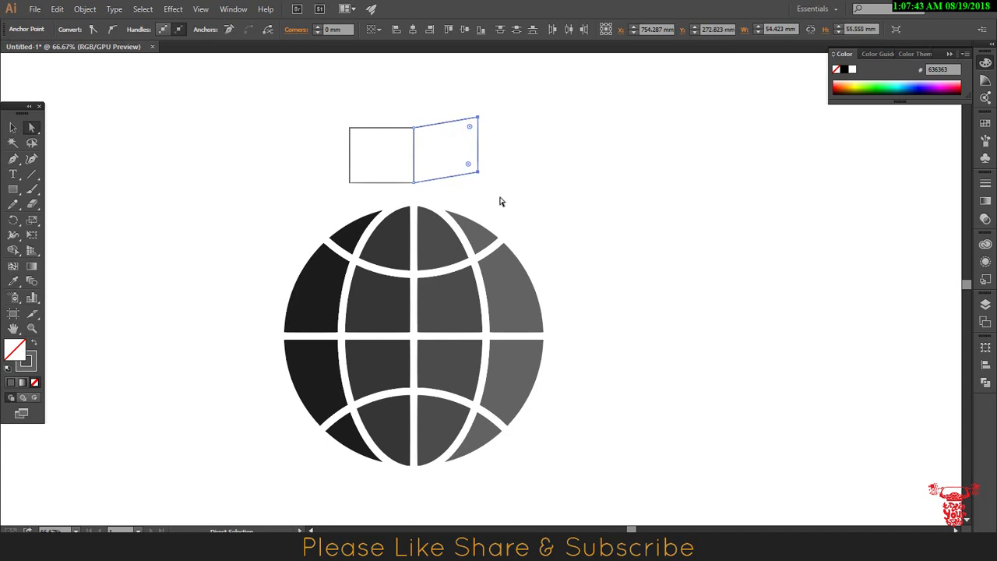
Raise the right half's outer anchors so it slants upward, and delete the left half
{"action": "key", "text": "Up"}
{"action": "key", "text": "Up"}
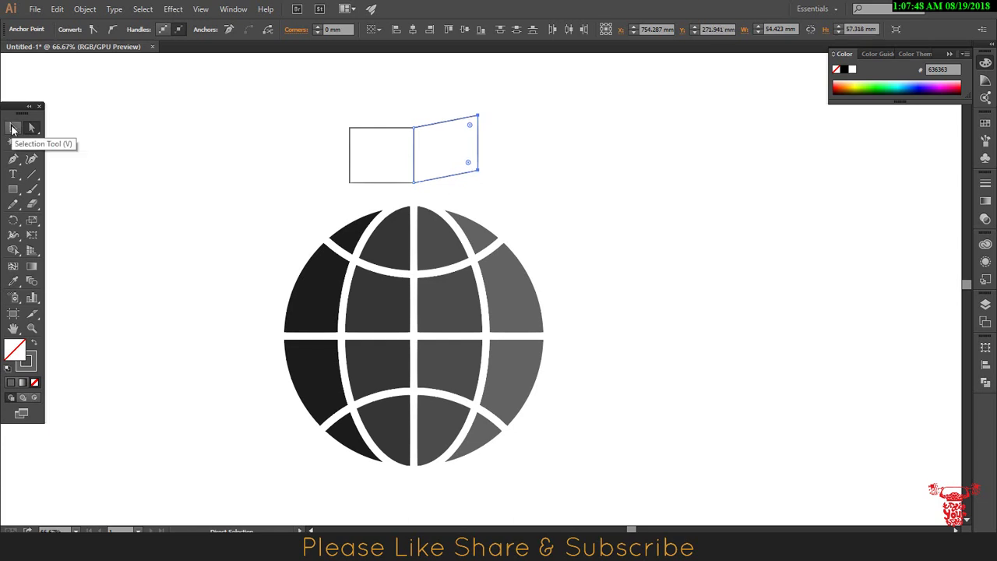
{"action": "left_click", "coordinate": [12, 129]}
{"action": "left_click", "coordinate": [339, 140]}
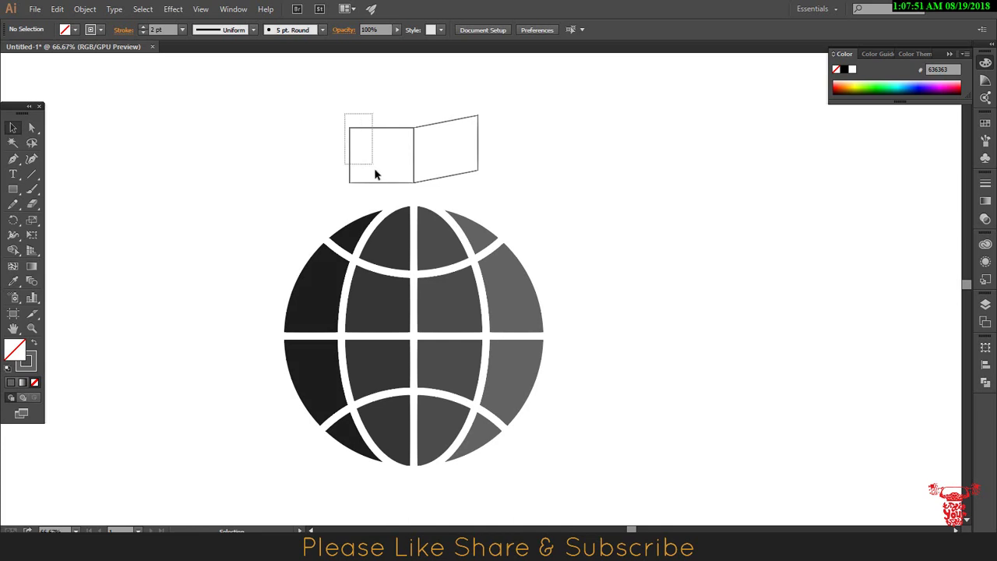
{"action": "left_click_drag", "start_coordinate": [374, 175], "coordinate": [385, 183]}
{"action": "key", "text": "Delete"}
Make a vertically reflected copy of the slanted page and move it to the left
{"action": "left_click", "coordinate": [463, 177]}
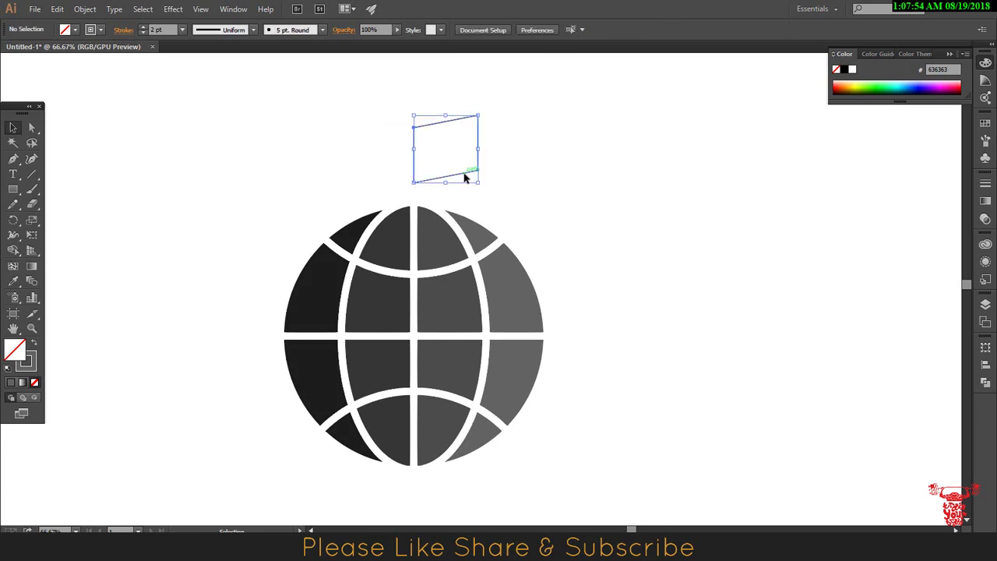
{"action": "right_click", "coordinate": [464, 177]}
{"action": "mouse_move", "coordinate": [502, 337]}
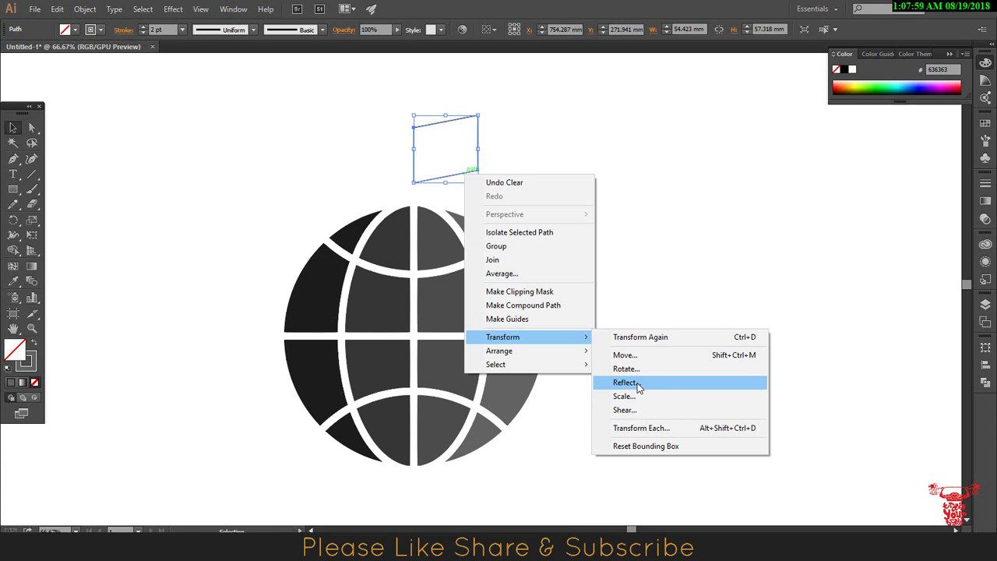
{"action": "left_click", "coordinate": [638, 382]}
{"action": "left_click", "coordinate": [621, 352]}
{"action": "left_click_drag", "start_coordinate": [459, 173], "coordinate": [404, 193]}
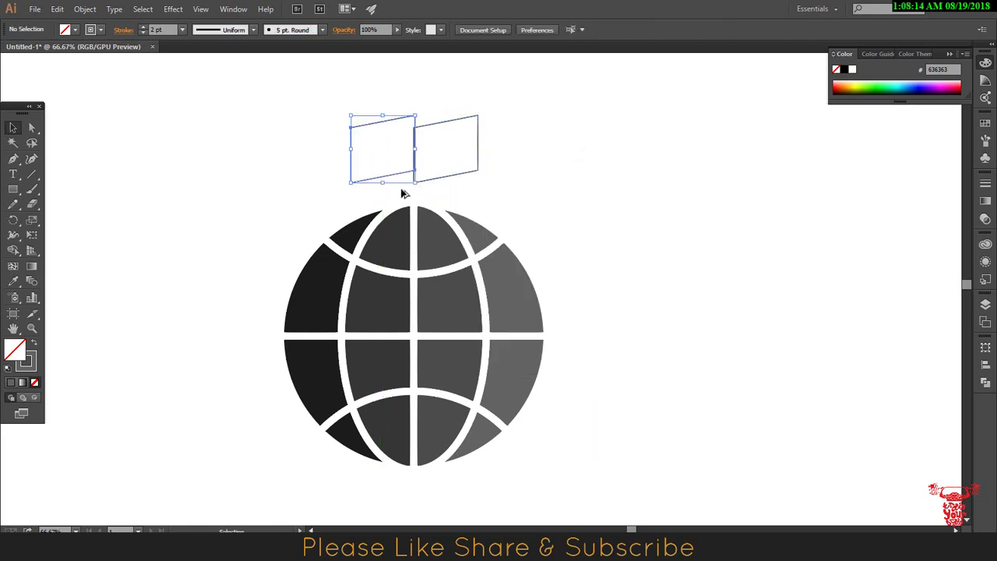
Reflect the left copy vertically again so it mirrors the right page
{"action": "left_click", "coordinate": [457, 123], "text": "shift"}
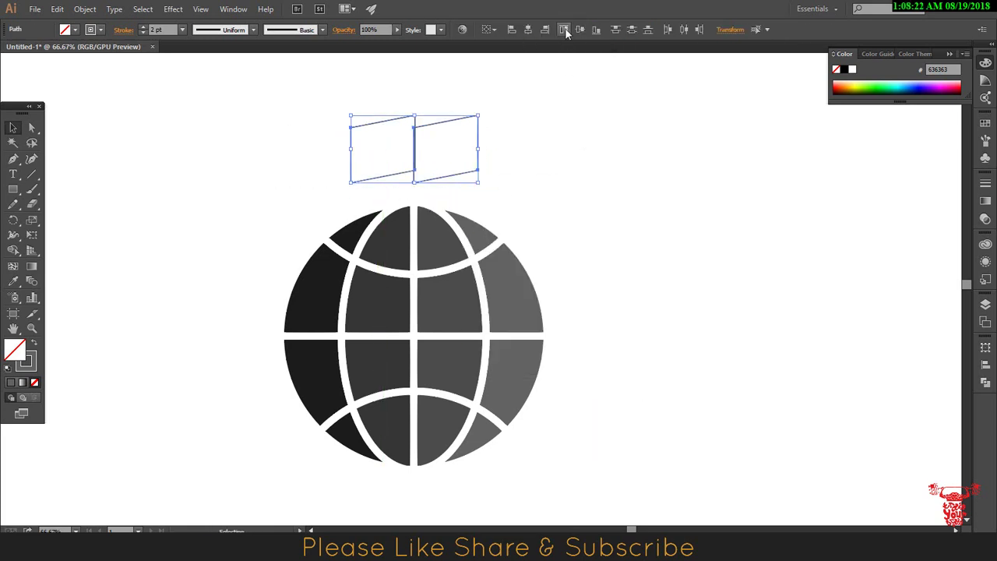
{"action": "left_click", "coordinate": [379, 178]}
{"action": "right_click", "coordinate": [379, 178]}
{"action": "left_click", "coordinate": [577, 386]}
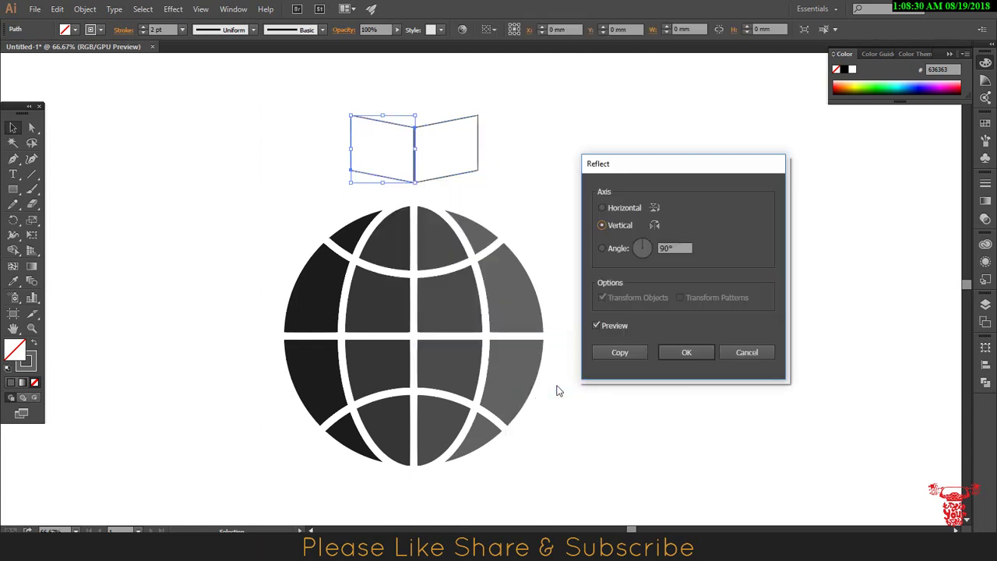
{"action": "left_click", "coordinate": [687, 352]}
Move the right page so it butts against the left page
{"action": "left_click", "coordinate": [260, 98]}
{"action": "scroll", "coordinate": [643, 247], "scroll_direction": "up", "scroll_amount": 3}
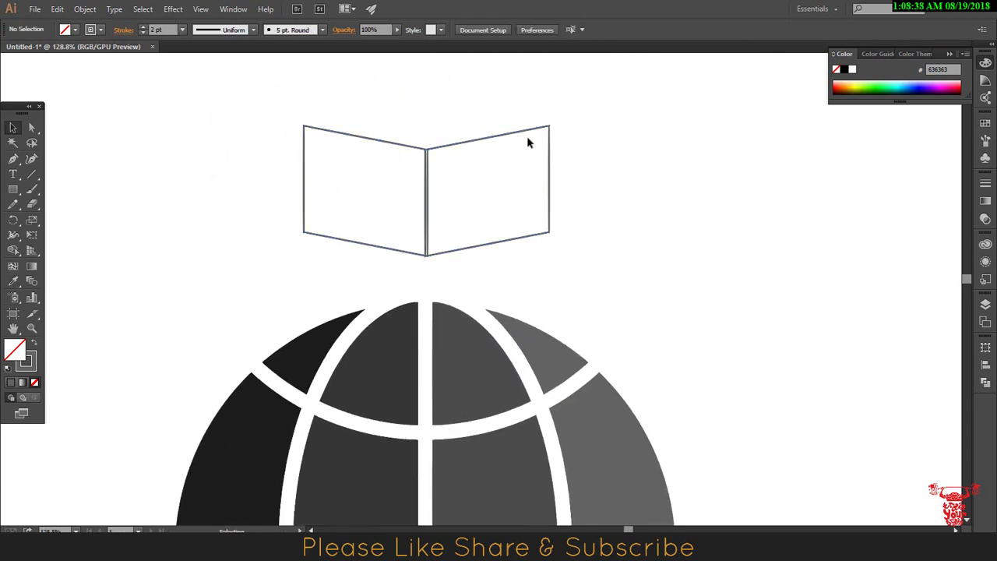
{"action": "left_click_drag", "start_coordinate": [528, 143], "coordinate": [531, 134]}
{"action": "left_click_drag", "start_coordinate": [476, 243], "coordinate": [478, 244]}
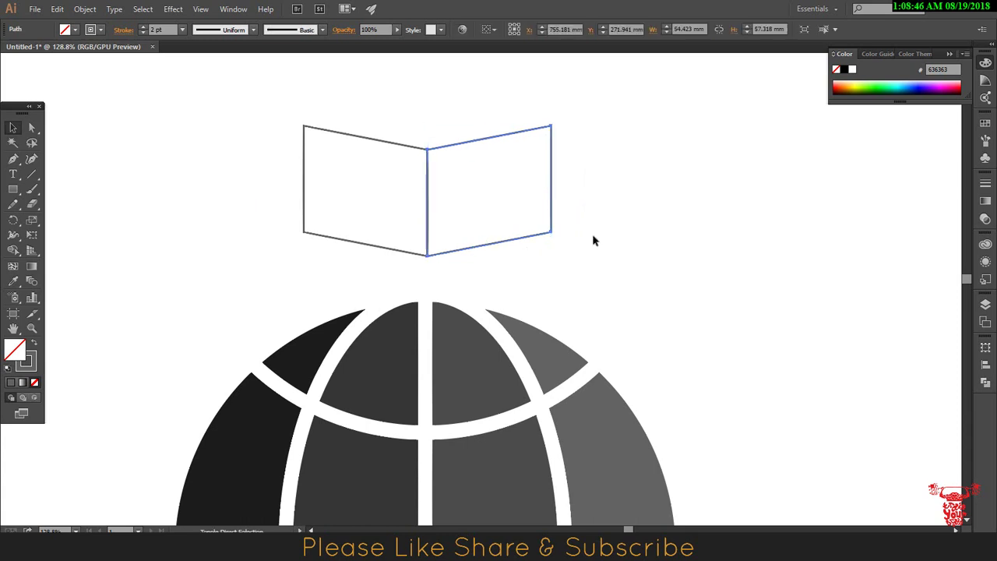
Fill the book pages cyan using the Color Picker
{"action": "left_click", "coordinate": [334, 131]}
{"action": "double_click", "coordinate": [14, 351]}
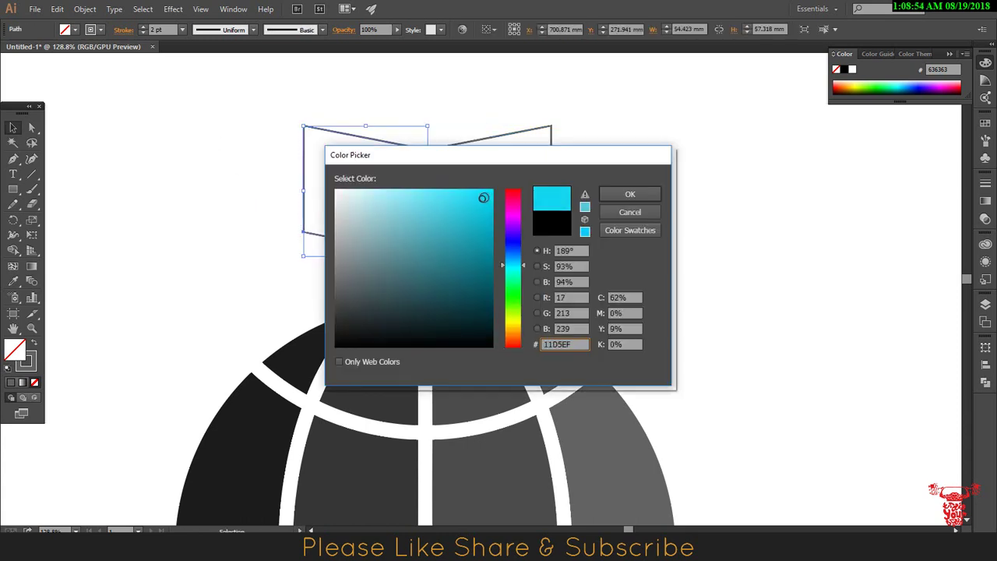
{"action": "left_click", "coordinate": [630, 194]}
{"action": "left_click", "coordinate": [483, 251]}
{"action": "left_click", "coordinate": [367, 195], "text": "shift"}
{"action": "key", "text": "slash"}
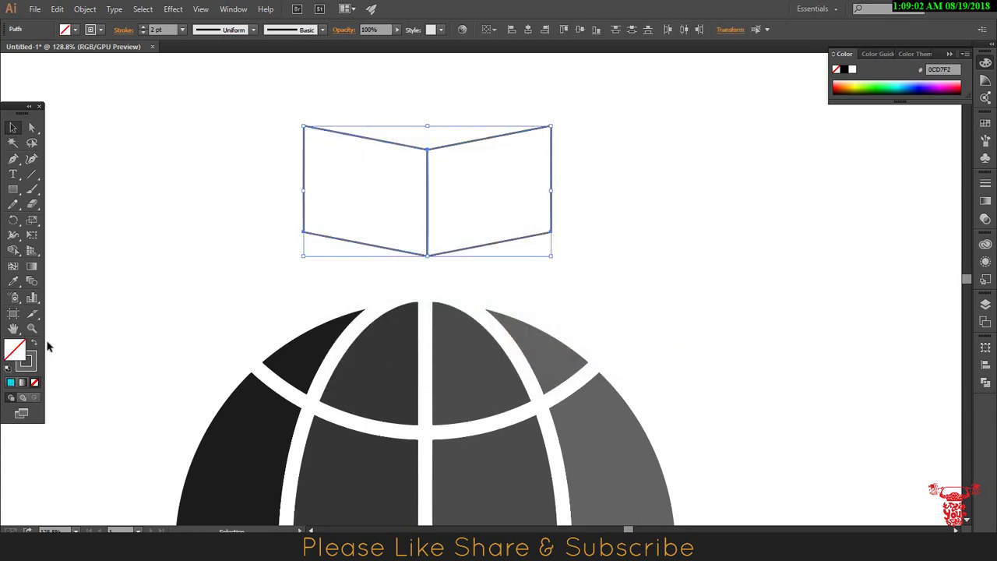
{"action": "double_click", "coordinate": [14, 350]}
{"action": "left_click", "coordinate": [477, 220]}
{"action": "left_click", "coordinate": [632, 195]}
Fill the right page a darker teal, 04A5A5
{"action": "left_click", "coordinate": [541, 187]}
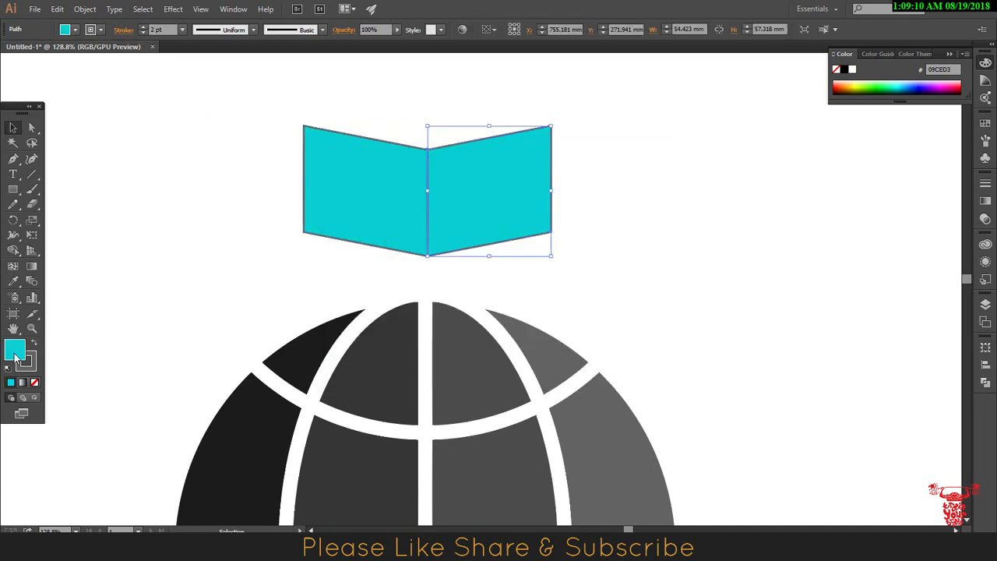
{"action": "double_click", "coordinate": [14, 351]}
{"action": "left_click", "coordinate": [492, 247]}
{"action": "left_click", "coordinate": [631, 195]}
{"action": "left_click_drag", "start_coordinate": [218, 111], "coordinate": [556, 260]}
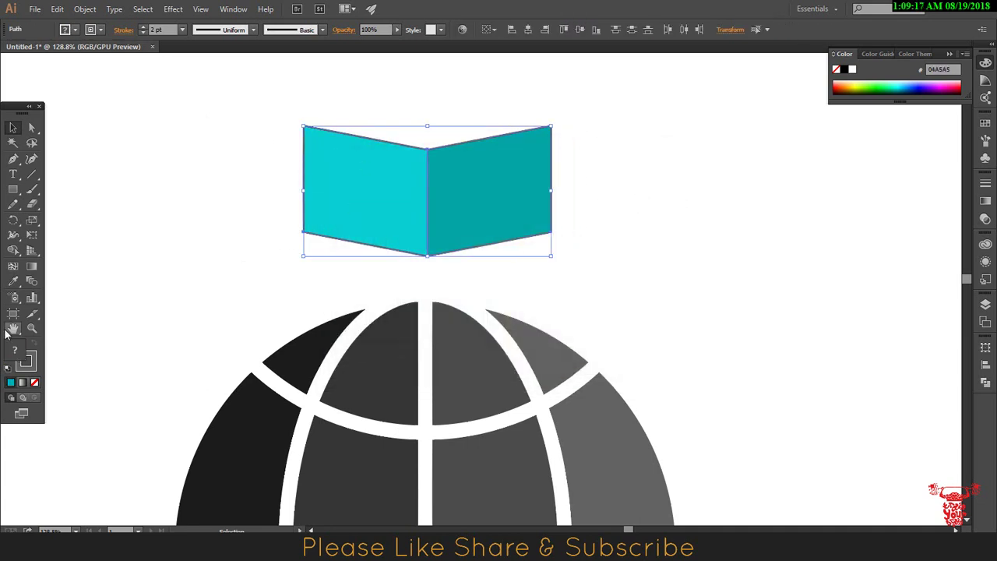
{"action": "left_click", "coordinate": [88, 372]}
{"action": "left_click_drag", "start_coordinate": [12, 189], "coordinate": [55, 217]}
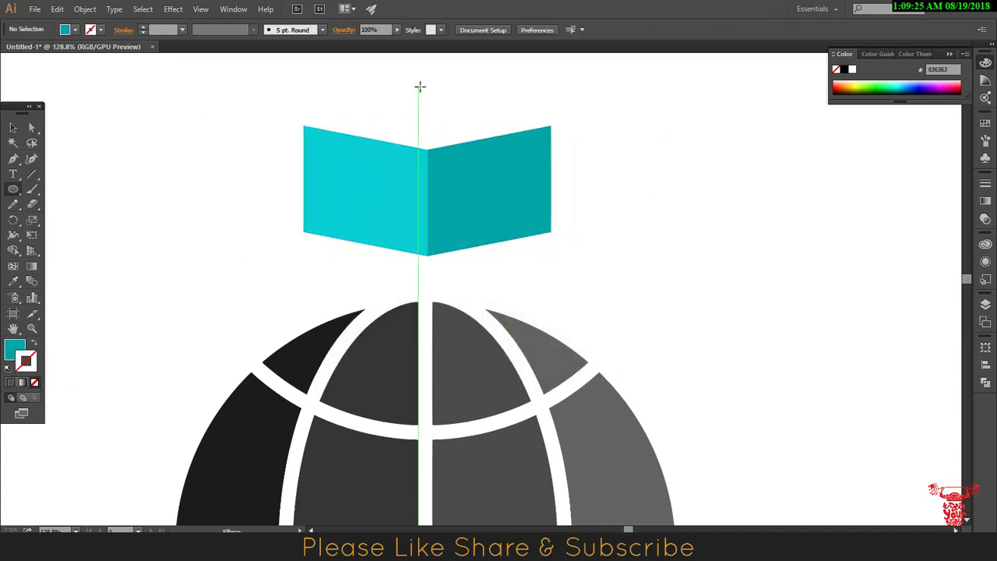
Draw a small head circle above the book and group it with both pages
{"action": "left_click_drag", "start_coordinate": [427, 85], "coordinate": [453, 106]}
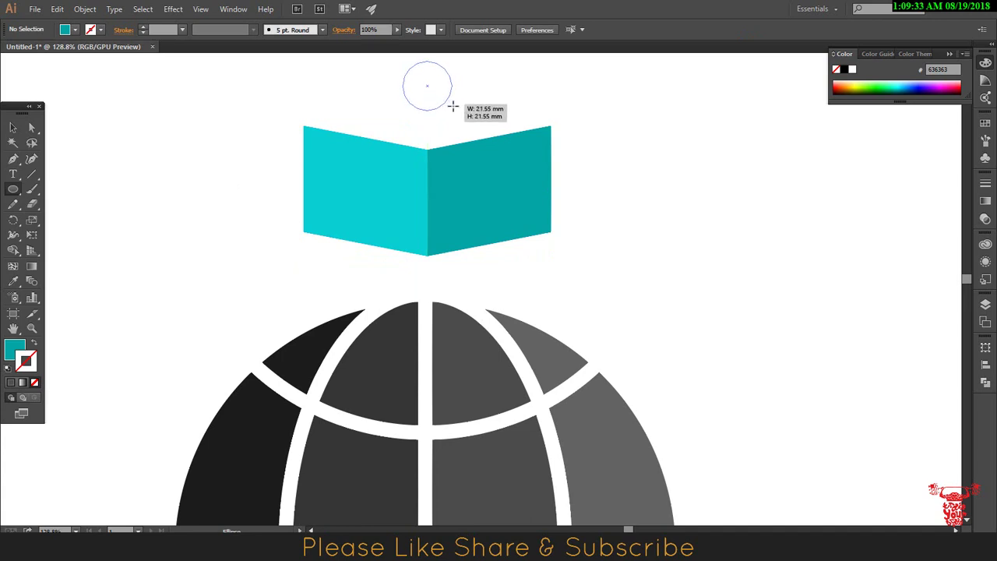
{"action": "key", "text": "v"}
{"action": "left_click", "coordinate": [423, 151], "text": "shift"}
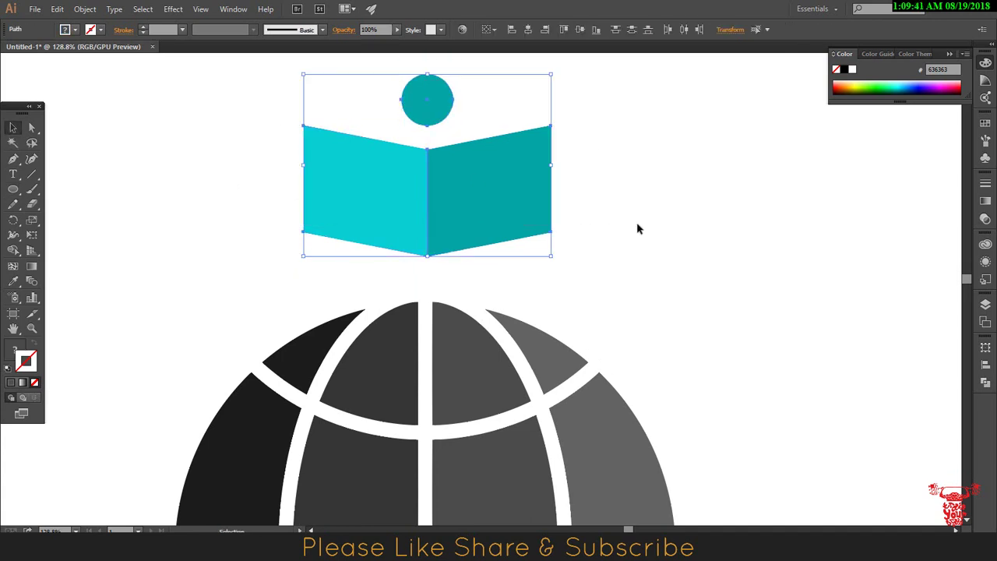
{"action": "key", "text": "ctrl+g"}
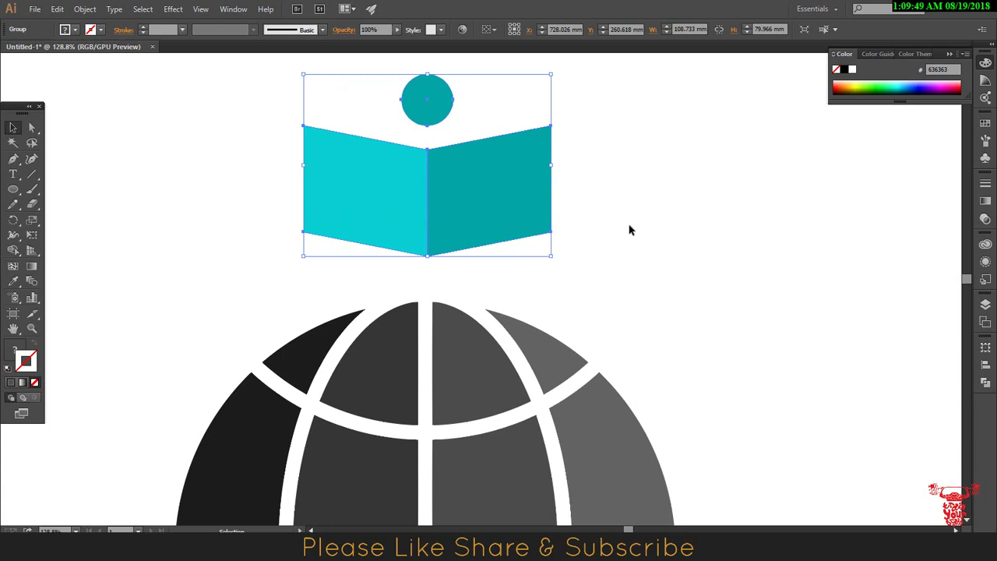
{"action": "key", "text": "ctrl+minus"}
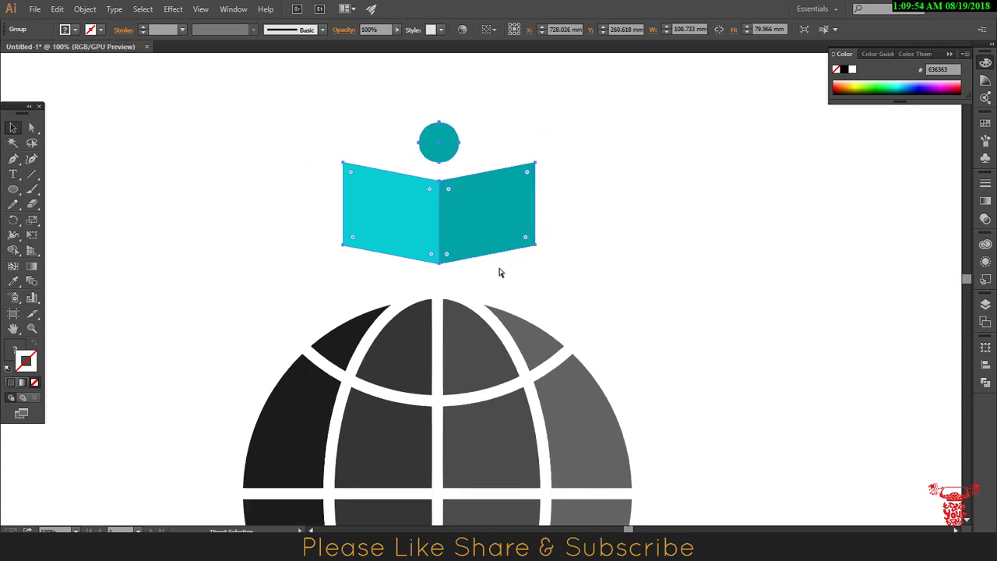
{"action": "key", "text": "ctrl+minus"}
Group all the pieces of the globe together
{"action": "left_click_drag", "start_coordinate": [668, 340], "coordinate": [623, 257]}
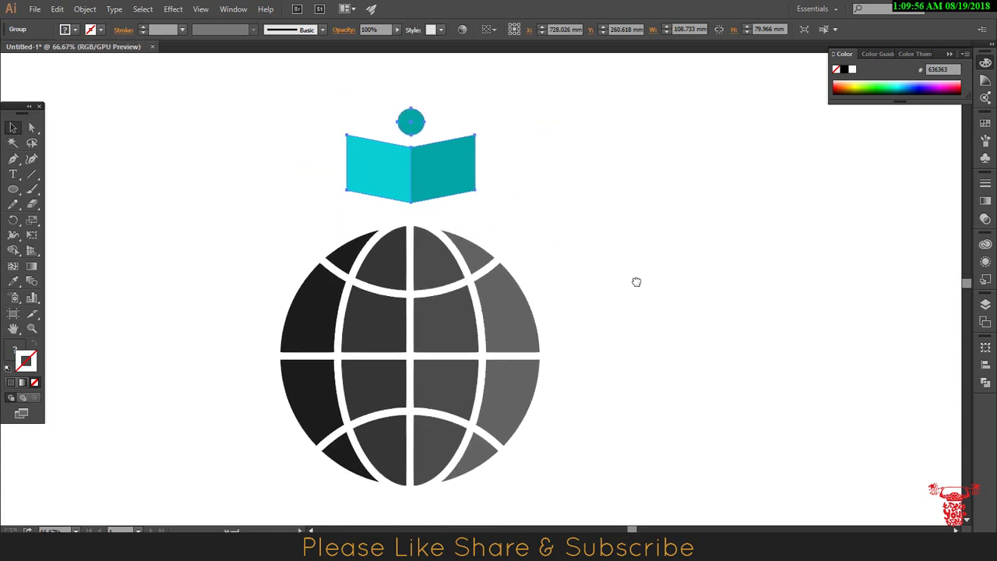
{"action": "left_click_drag", "start_coordinate": [234, 248], "coordinate": [635, 438]}
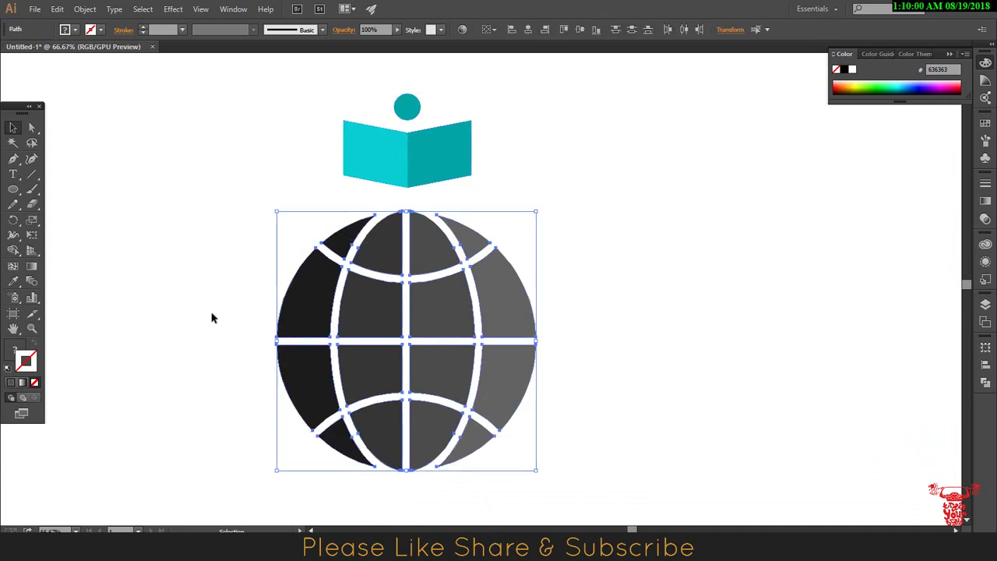
{"action": "key", "text": "ctrl+g"}
Rotate a 45° copy of the reader figure around the globe centre and repeat it with Ctrl+D
{"action": "mouse_move", "coordinate": [308, 87]}
{"action": "left_mouse_down"}
{"action": "mouse_move", "coordinate": [541, 189]}
{"action": "mouse_move", "coordinate": [503, 188]}
{"action": "left_mouse_up"}
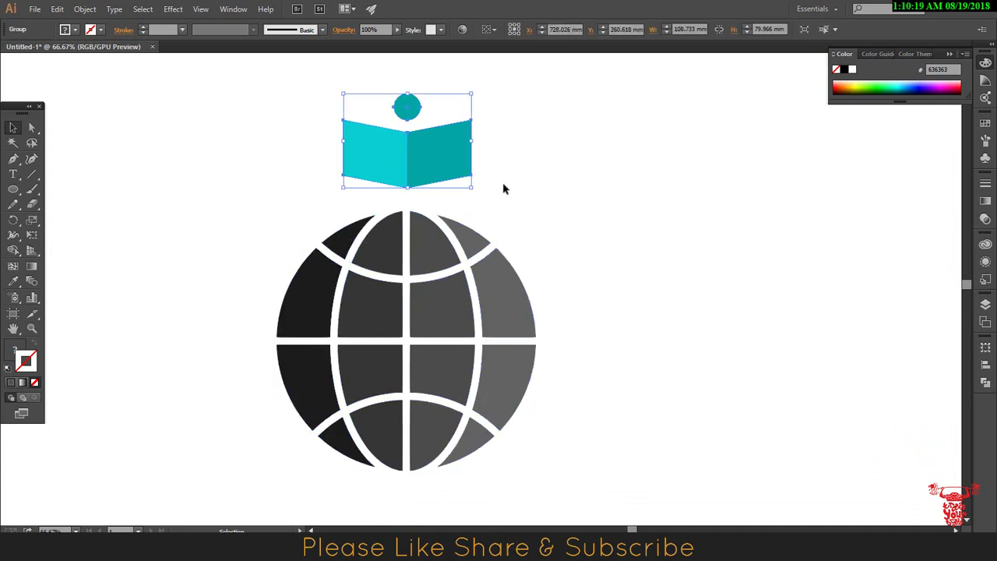
{"action": "left_click", "coordinate": [13, 221]}
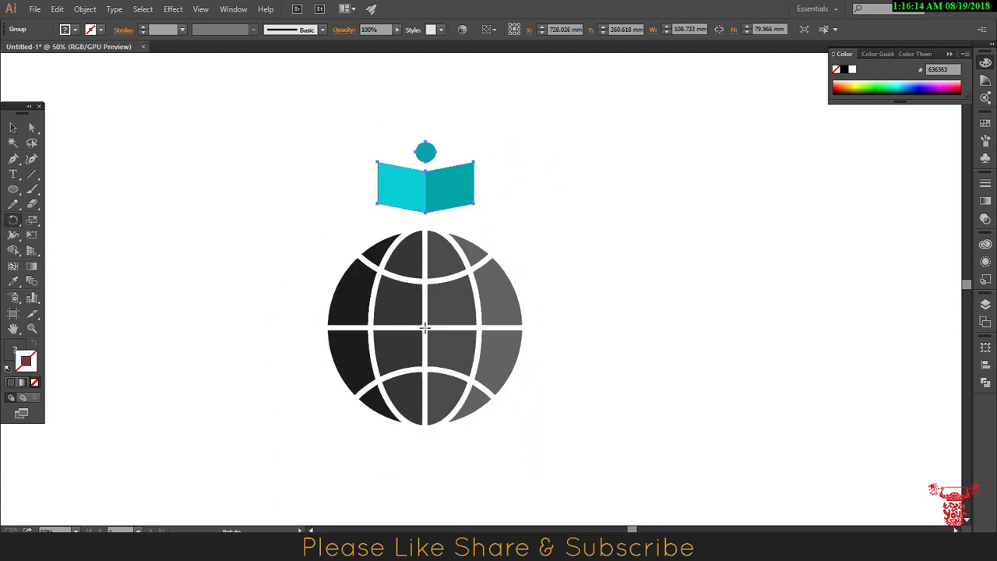
{"action": "left_click_drag", "start_coordinate": [457, 172], "coordinate": [548, 246]}
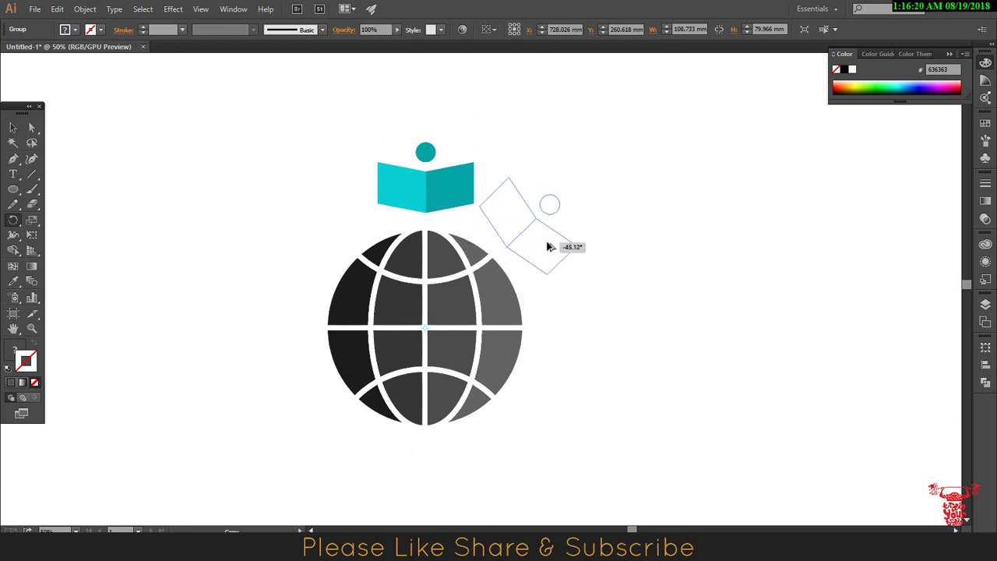
{"action": "left_click_drag", "start_coordinate": [548, 246], "coordinate": [549, 247]}
{"action": "key", "text": "ctrl+d"}
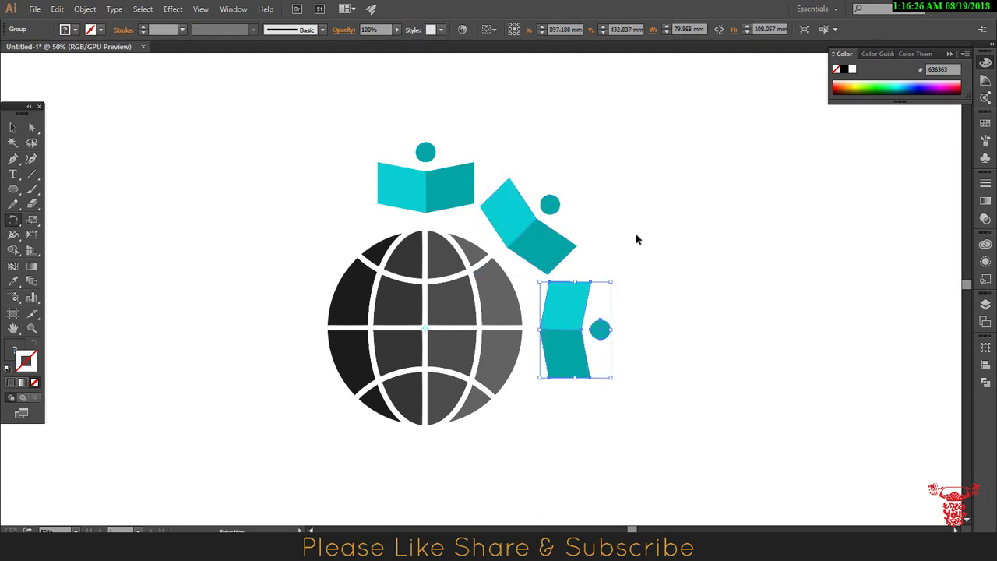
{"action": "key", "text": "ctrl+d"}
{"action": "key", "text": "ctrl+d"}
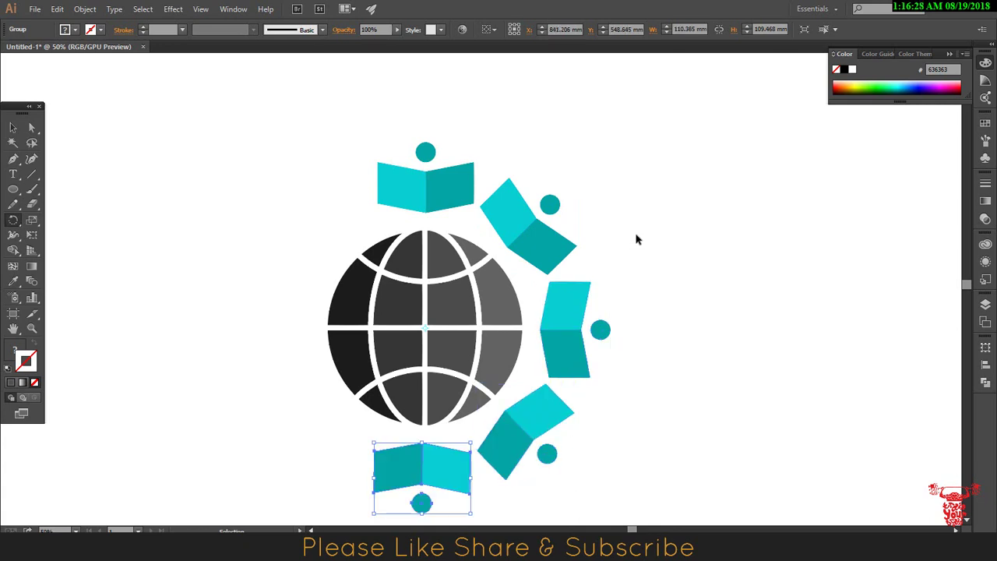
{"action": "key", "text": "ctrl+d"}
{"action": "key", "text": "ctrl+d"}
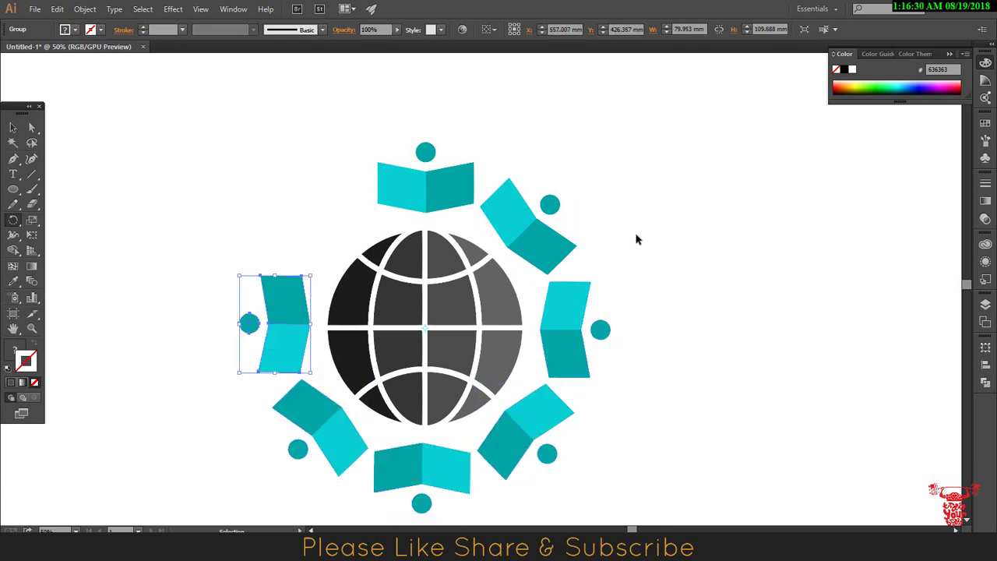
{"action": "key", "text": "ctrl+d"}
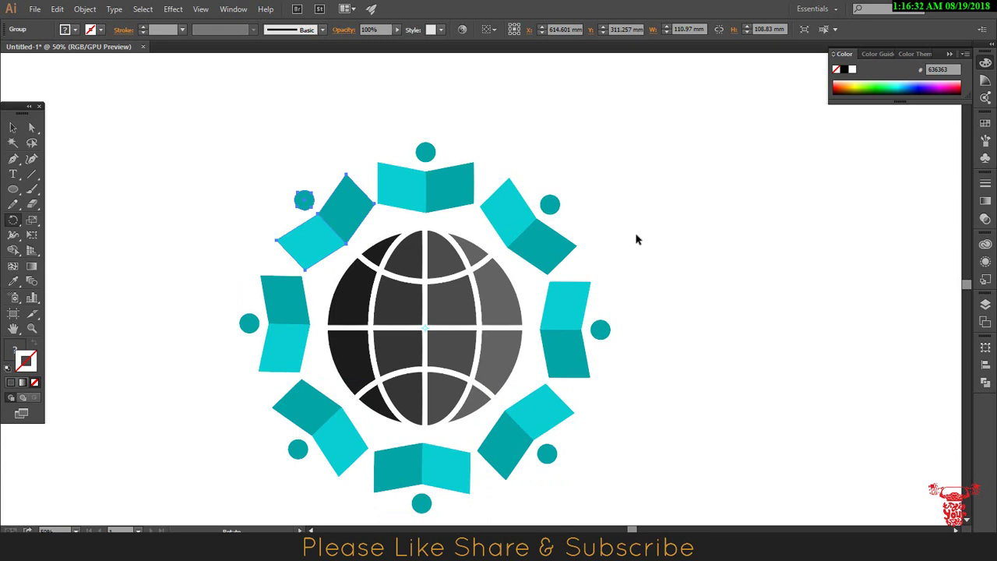
{"action": "left_click", "coordinate": [12, 127]}
Recolour the upper-right, right and lower-right books yellow, green and orange
{"action": "left_click", "coordinate": [552, 137]}
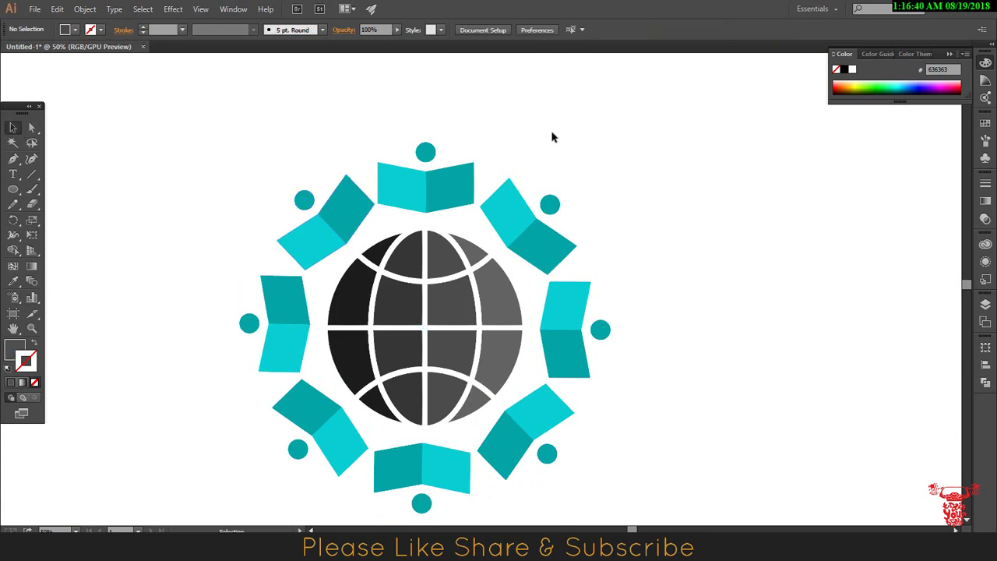
{"action": "scroll", "coordinate": [552, 137], "scroll_direction": "down", "scroll_amount": 1}
{"action": "left_click", "coordinate": [530, 187]}
{"action": "double_click", "coordinate": [14, 350]}
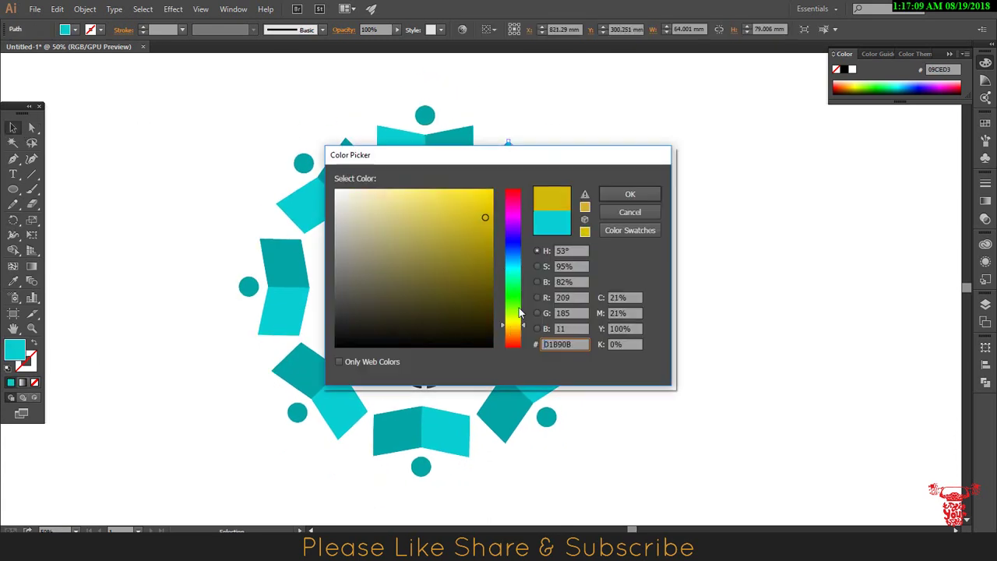
{"action": "left_click", "coordinate": [628, 194]}
{"action": "left_click", "coordinate": [571, 337]}
{"action": "double_click", "coordinate": [14, 350]}
{"action": "left_click", "coordinate": [630, 194]}
{"action": "double_click", "coordinate": [14, 350]}
{"action": "left_click", "coordinate": [629, 194]}
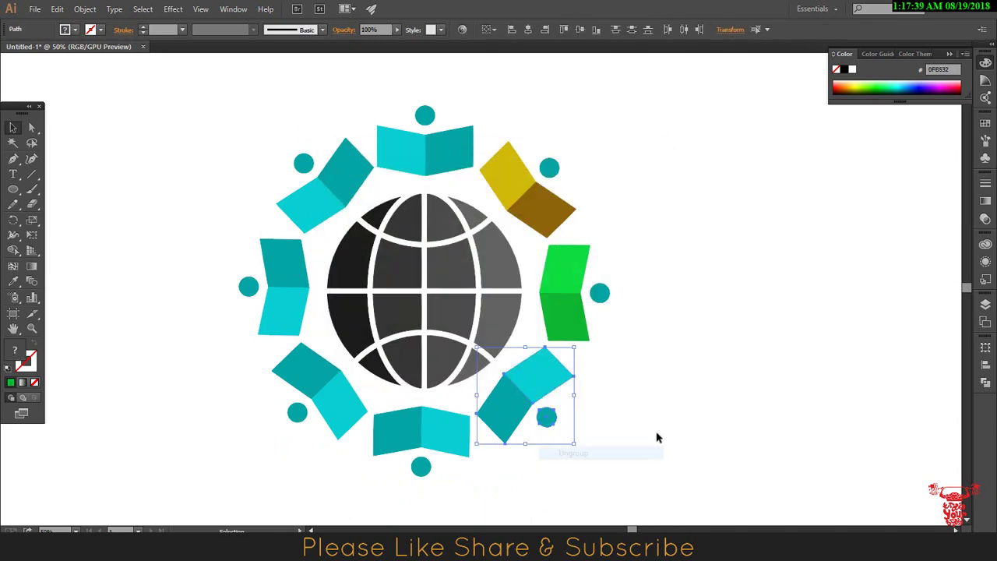
{"action": "double_click", "coordinate": [14, 350]}
{"action": "left_click", "coordinate": [513, 337]}
{"action": "left_click", "coordinate": [630, 194]}
{"action": "double_click", "coordinate": [14, 350]}
{"action": "left_click", "coordinate": [629, 194]}
Give the bottom, lower-left, left and upper-left books blue, pink, yellow and purple fills
{"action": "double_click", "coordinate": [14, 350]}
{"action": "left_click", "coordinate": [630, 194]}
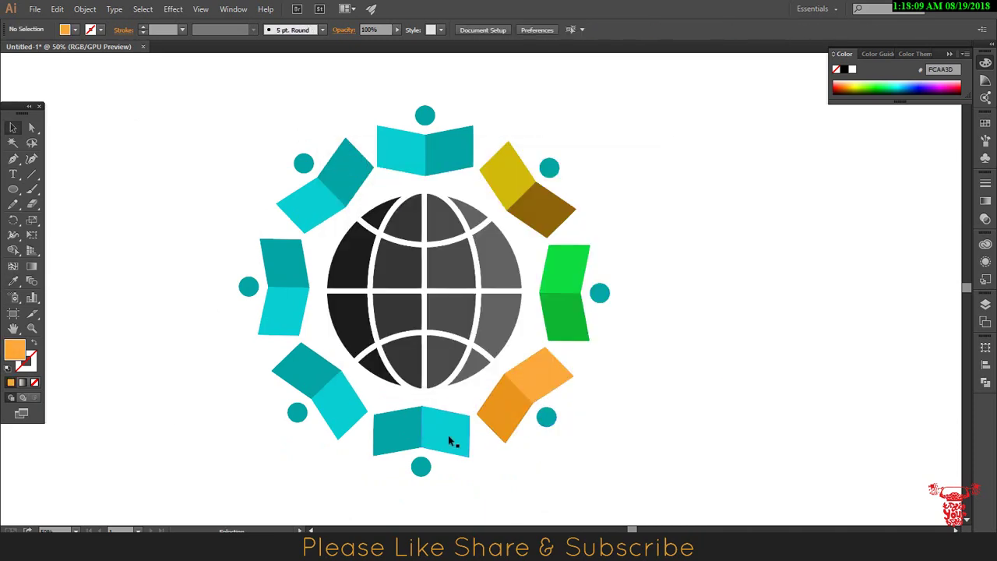
{"action": "left_click", "coordinate": [448, 434]}
{"action": "double_click", "coordinate": [14, 350]}
{"action": "left_click", "coordinate": [630, 194]}
{"action": "left_click", "coordinate": [345, 403]}
{"action": "double_click", "coordinate": [14, 350]}
{"action": "left_click", "coordinate": [629, 194]}
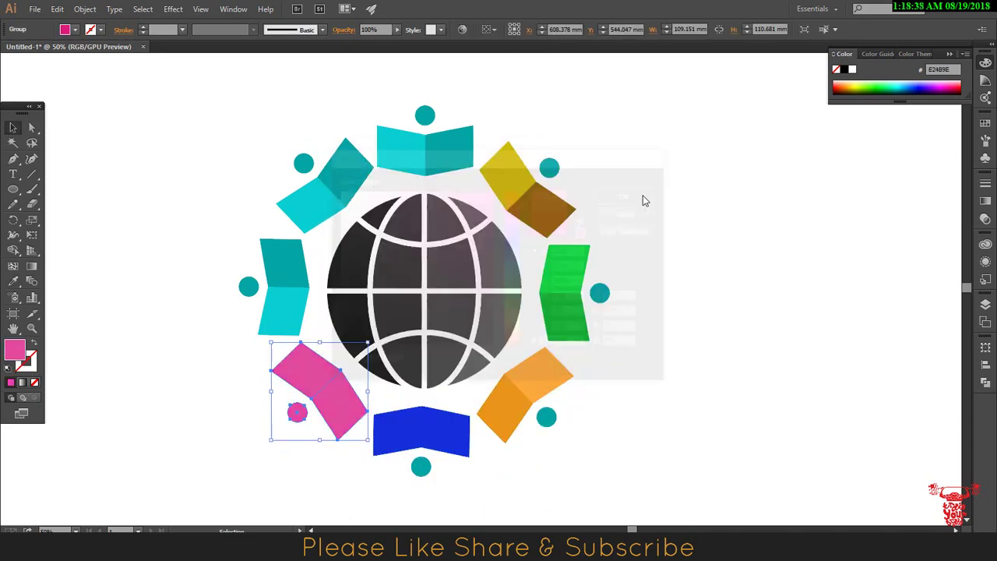
{"action": "double_click", "coordinate": [14, 350]}
{"action": "left_click", "coordinate": [630, 194]}
{"action": "double_click", "coordinate": [14, 350]}
{"action": "left_click", "coordinate": [630, 194]}
{"action": "double_click", "coordinate": [14, 350]}
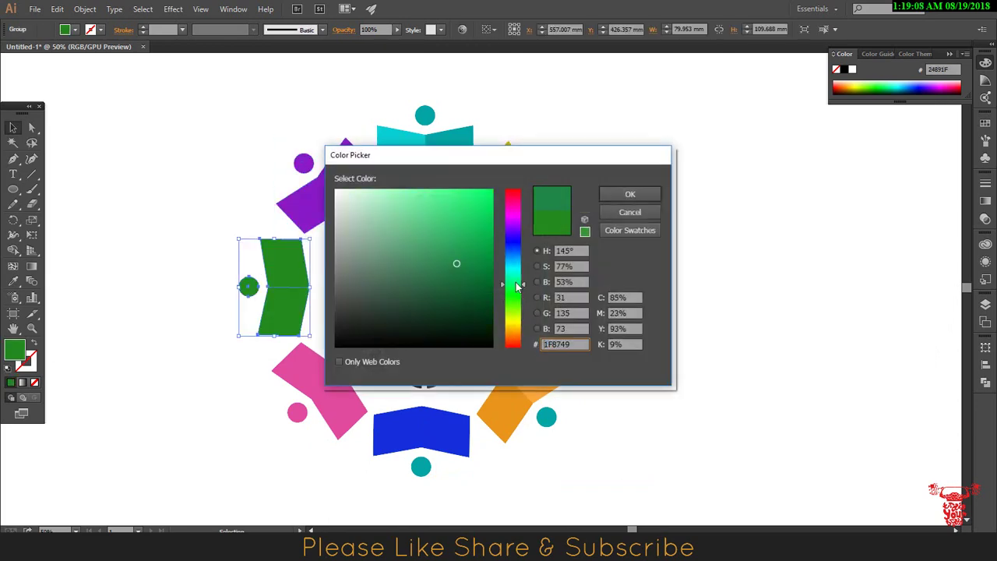
{"action": "left_click", "coordinate": [513, 320]}
{"action": "left_click", "coordinate": [485, 227]}
{"action": "left_click", "coordinate": [630, 194]}
{"action": "left_click", "coordinate": [316, 183]}
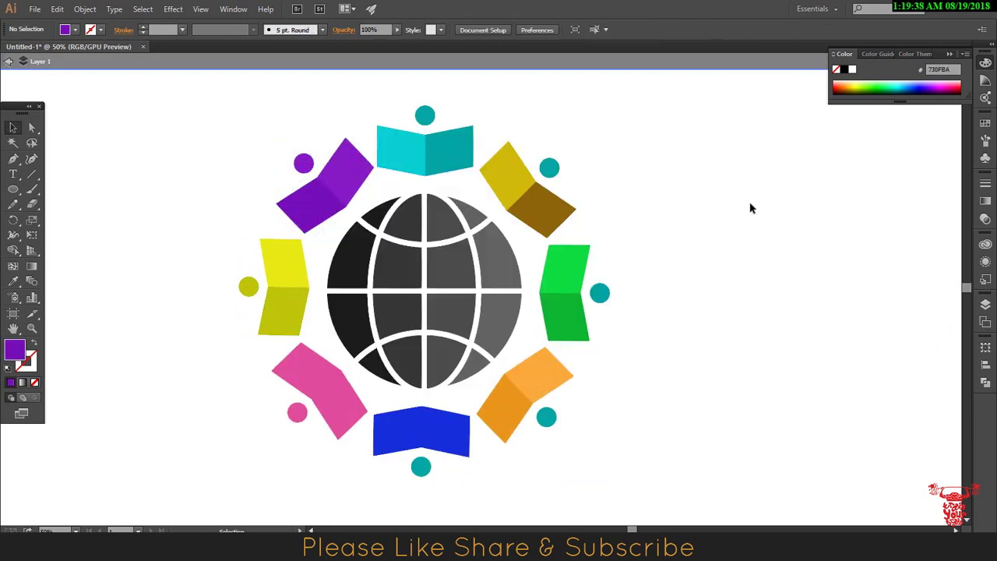
{"action": "left_click", "coordinate": [343, 413]}
Match each figure's head circle to its book colour with the Eyedropper
{"action": "double_click", "coordinate": [14, 350]}
{"action": "left_click", "coordinate": [629, 194]}
{"action": "double_click", "coordinate": [14, 350]}
{"action": "left_click", "coordinate": [629, 194]}
{"action": "left_click", "coordinate": [420, 467]}
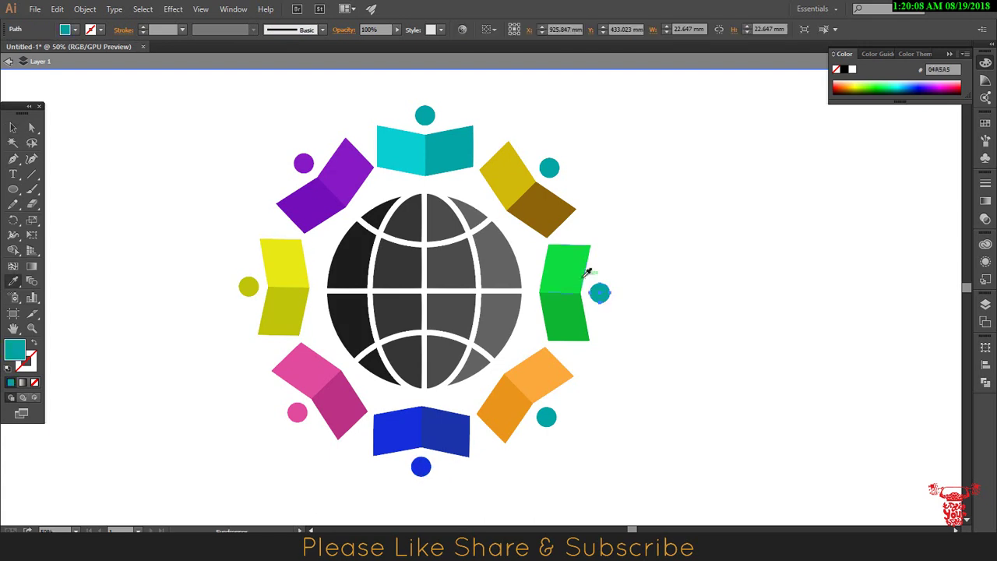
{"action": "left_click", "coordinate": [548, 167]}
{"action": "left_click", "coordinate": [546, 417]}
{"action": "left_click", "coordinate": [304, 163]}
{"action": "left_click", "coordinate": [297, 413]}
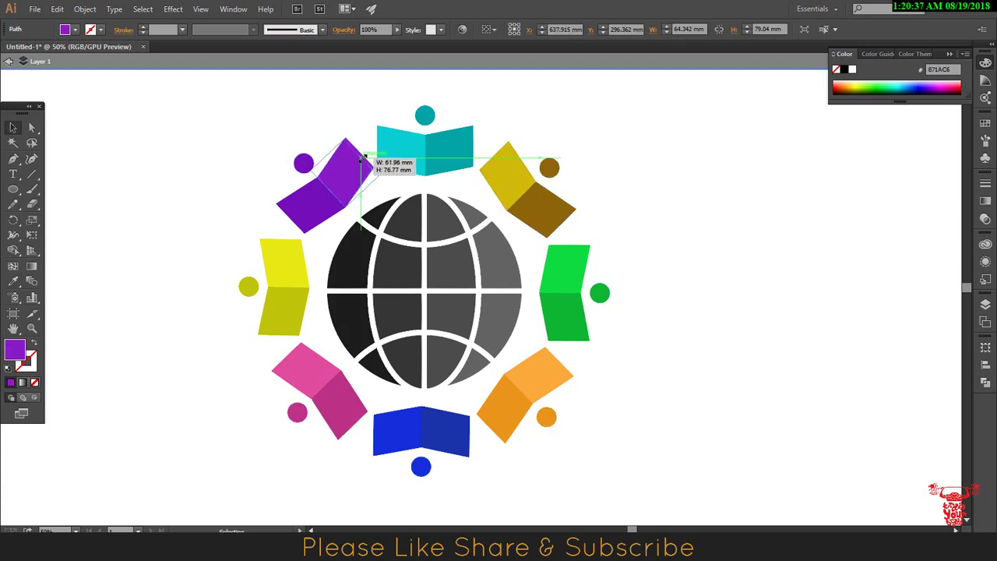
{"action": "key", "text": "ctrl+minus"}
{"action": "left_click", "coordinate": [679, 441]}
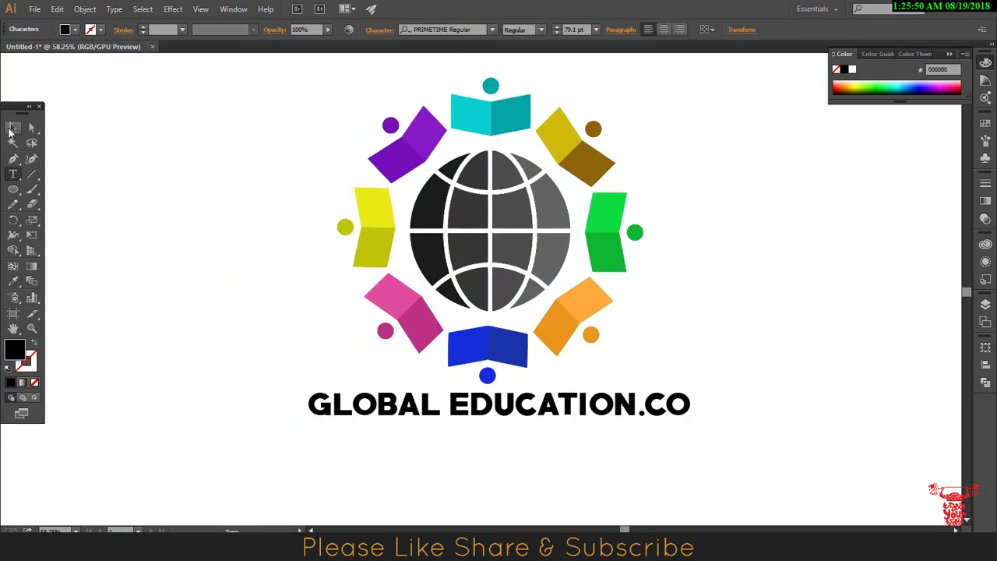
Enlarge the logo and text, and try a condensed font on GLOBAL EDUCATION.CO
{"action": "key", "text": "ctrl+minus"}
{"action": "key", "text": "ctrl+minus"}
{"action": "key", "text": "ctrl+minus"}
{"action": "left_click_drag", "start_coordinate": [545, 343], "coordinate": [601, 363]}
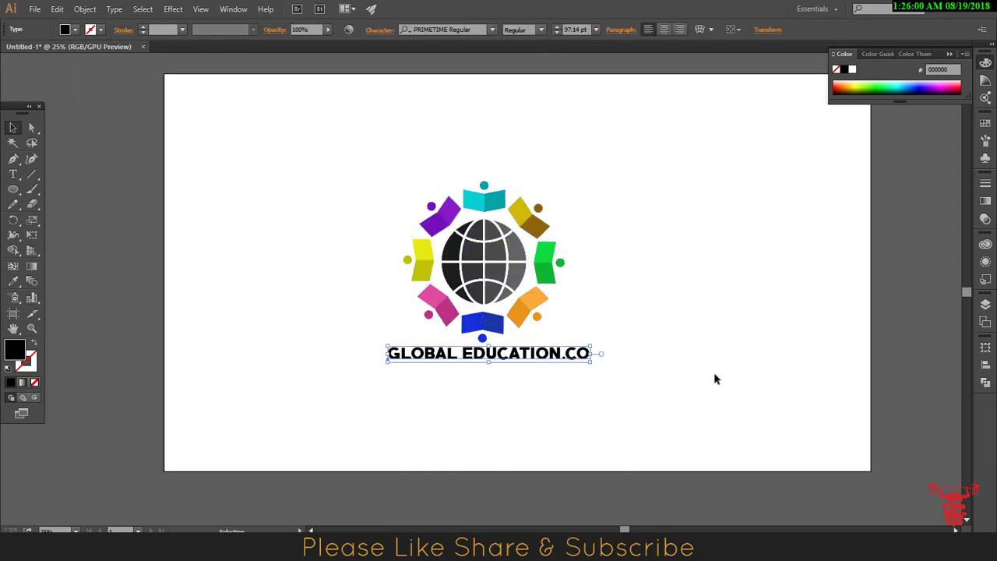
{"action": "left_click_drag", "start_coordinate": [516, 368], "coordinate": [779, 368]}
{"action": "left_click", "coordinate": [489, 353]}
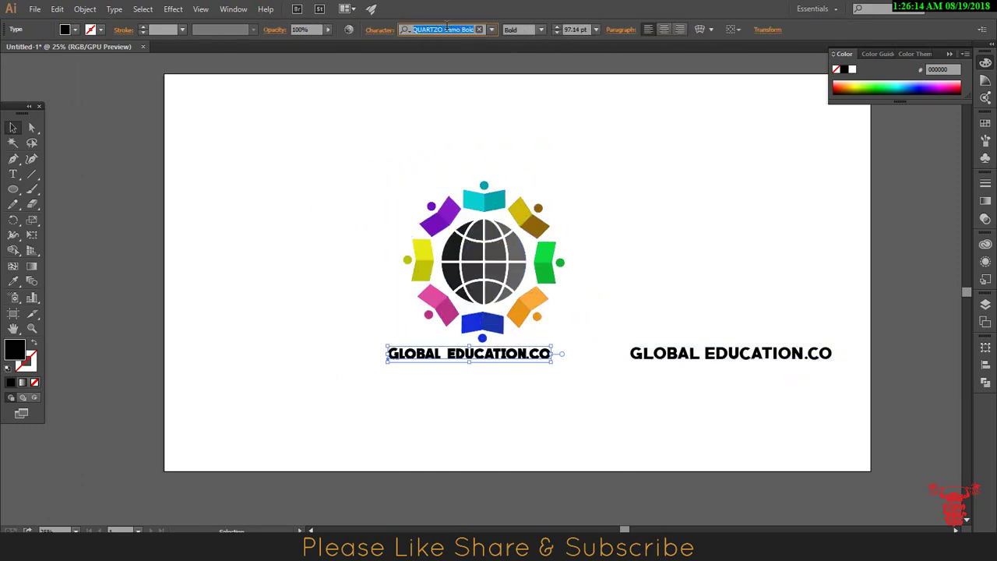
{"action": "left_click", "coordinate": [483, 257], "text": "shift"}
Move the globe logo left and arrange the text beside it on two lines
{"action": "left_click_drag", "start_coordinate": [490, 356], "coordinate": [342, 335]}
{"action": "left_click_drag", "start_coordinate": [730, 353], "coordinate": [791, 370]}
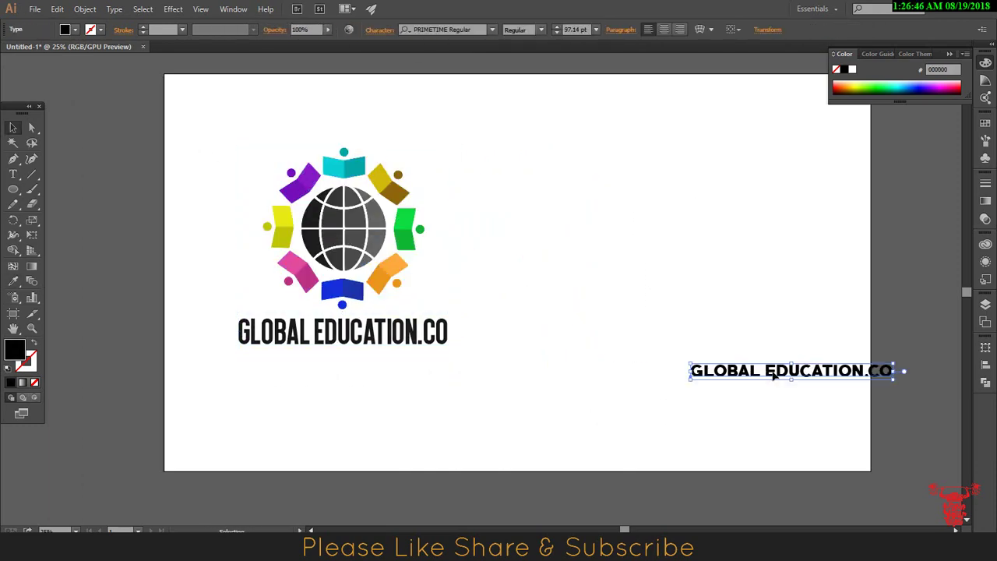
{"action": "mouse_move", "coordinate": [343, 226]}
{"action": "left_mouse_down"}
{"action": "mouse_move", "coordinate": [559, 225]}
{"action": "mouse_move", "coordinate": [467, 218]}
{"action": "left_mouse_up"}
{"action": "key", "text": "ctrl+plus"}
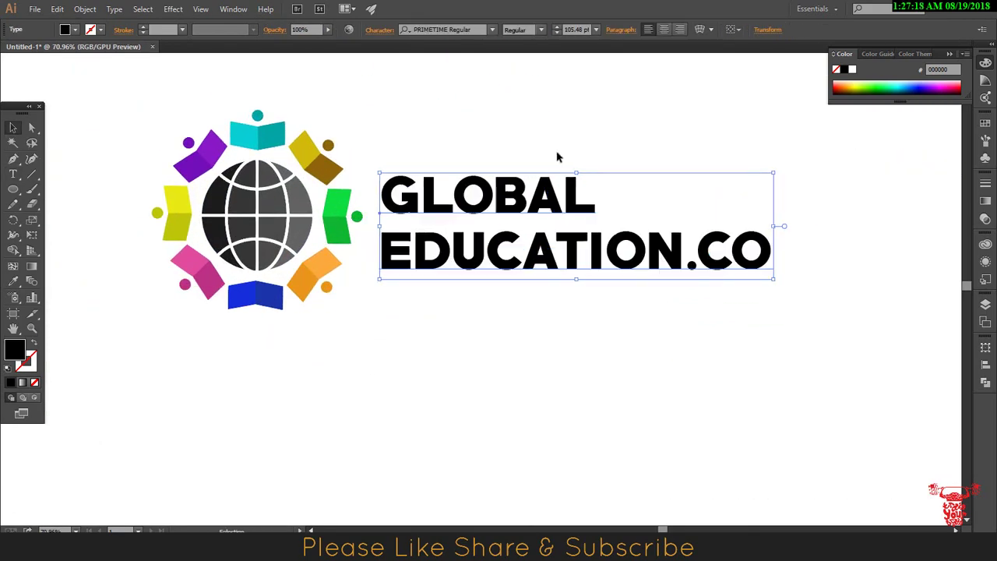
Enlarge the word GLOBAL and make GLOBAL and EDUCATION.CO dark grey
{"action": "left_click", "coordinate": [409, 210]}
{"action": "left_click", "coordinate": [436, 195]}
{"action": "left_click", "coordinate": [475, 195]}
{"action": "left_click", "coordinate": [518, 194]}
{"action": "left_click", "coordinate": [557, 195]}
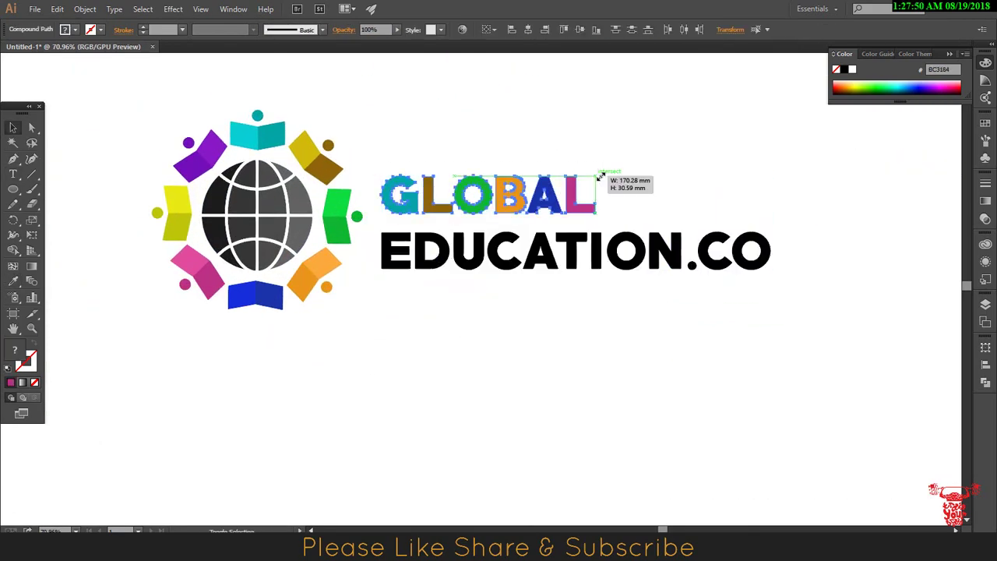
{"action": "left_click_drag", "start_coordinate": [596, 173], "coordinate": [765, 145]}
{"action": "left_click", "coordinate": [413, 257]}
{"action": "left_click", "coordinate": [130, 129]}
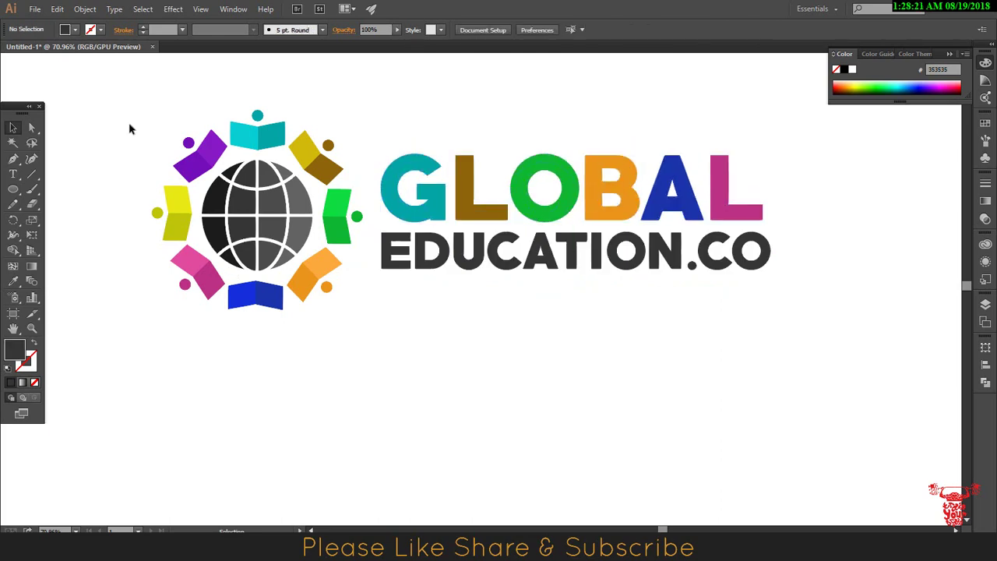
{"action": "left_click", "coordinate": [578, 180]}
Copy the globe without its reader figures, shrink it to letter size, and place it as GLOBAL's O
{"action": "mouse_move", "coordinate": [257, 211]}
{"action": "left_mouse_down"}
{"action": "mouse_move", "coordinate": [468, 405]}
{"action": "mouse_move", "coordinate": [569, 346]}
{"action": "mouse_move", "coordinate": [541, 183]}
{"action": "left_mouse_up"}
{"action": "key", "text": "Delete"}
{"action": "left_click_drag", "start_coordinate": [543, 189], "coordinate": [590, 80]}
{"action": "key", "text": "ctrl+minus"}
{"action": "left_click_drag", "start_coordinate": [503, 189], "coordinate": [503, 367]}
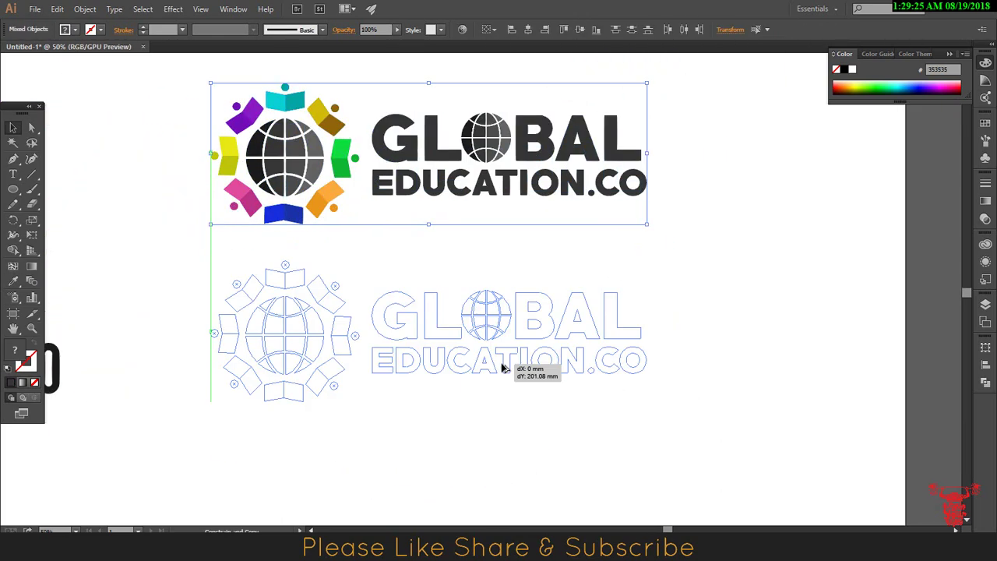
Duplicate the logo below and fill the first small-globe segments with colours sampled from the reader figures
{"action": "left_click", "coordinate": [699, 306]}
{"action": "left_click", "coordinate": [509, 330]}
{"action": "scroll", "coordinate": [509, 330], "scroll_direction": "up", "scroll_amount": 3}
{"action": "left_click", "coordinate": [530, 250]}
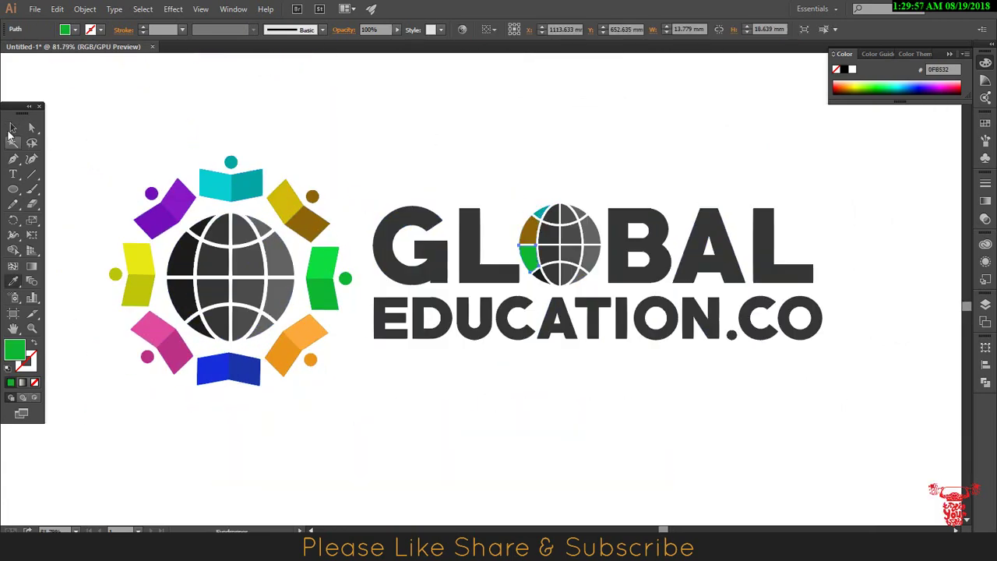
{"action": "left_click", "coordinate": [557, 231]}
{"action": "left_click", "coordinate": [548, 254]}
{"action": "left_click", "coordinate": [552, 273]}
Fill the remaining globe segments, including the yellow-green one, with the reader figures' colours
{"action": "left_click", "coordinate": [573, 230]}
{"action": "left_click", "coordinate": [573, 254]}
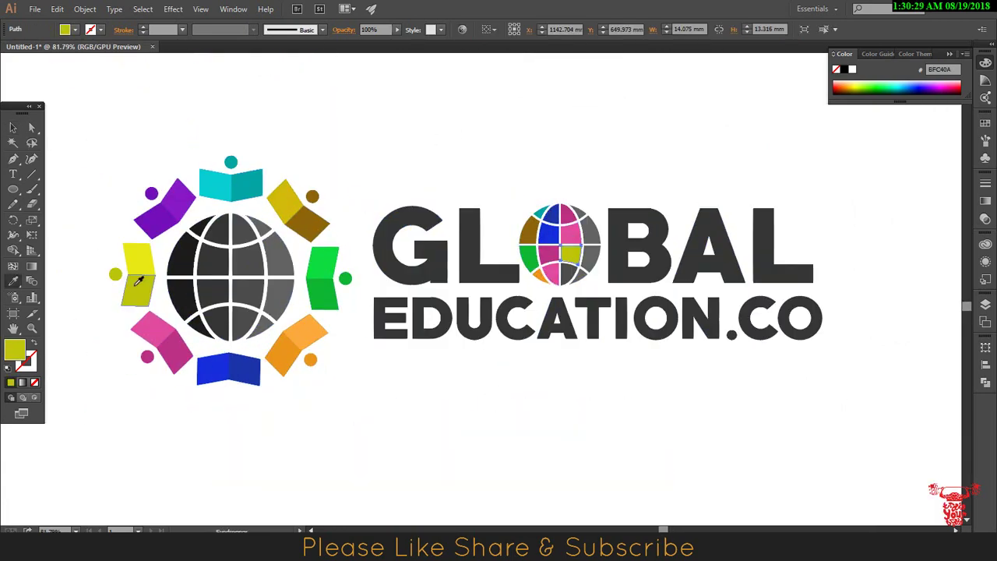
{"action": "left_click", "coordinate": [573, 272]}
{"action": "left_click", "coordinate": [187, 223]}
{"action": "left_click", "coordinate": [588, 234]}
{"action": "left_click", "coordinate": [589, 261]}
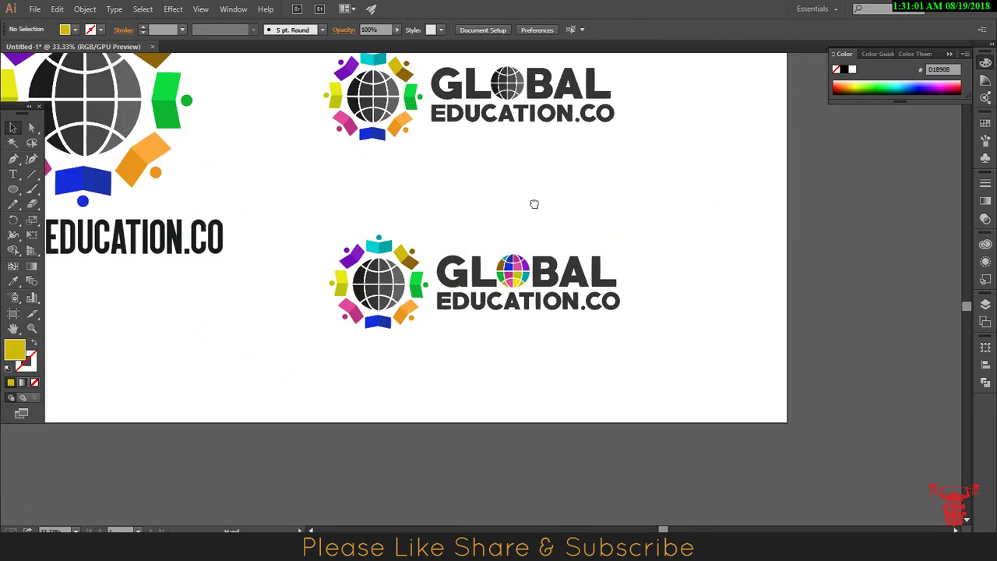